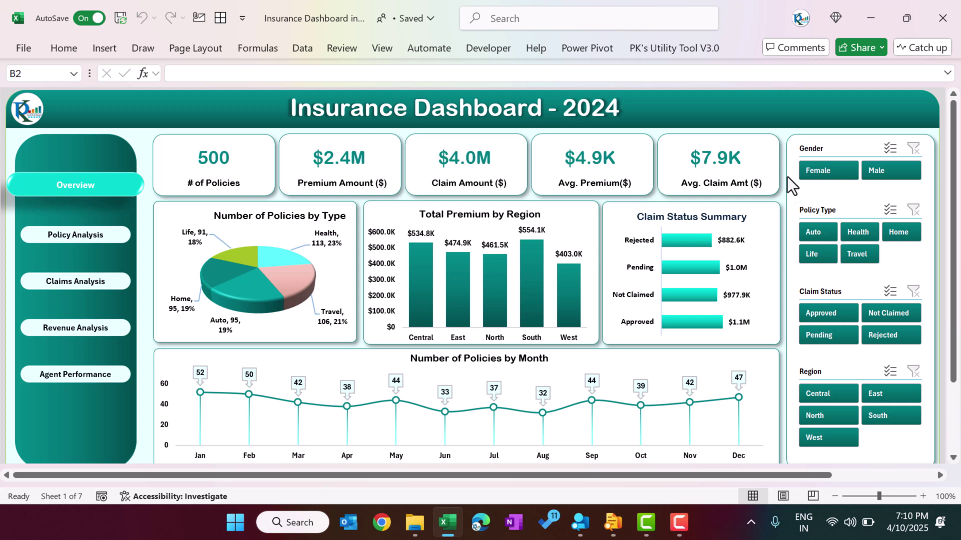
# Filter the Overview dashboard by gender Female, switch it to Male, and clear the gender filter
pyautogui.click(825, 171)
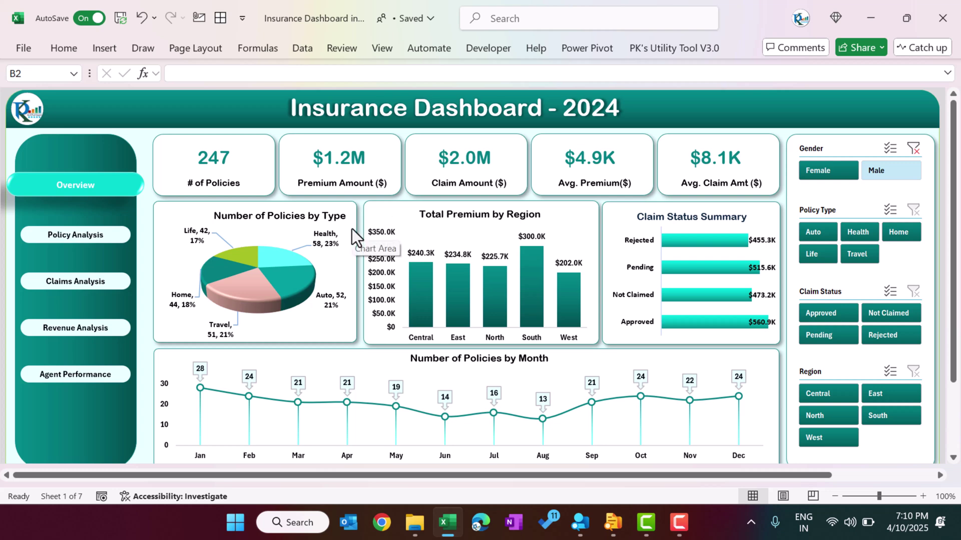
pyautogui.click(894, 175)
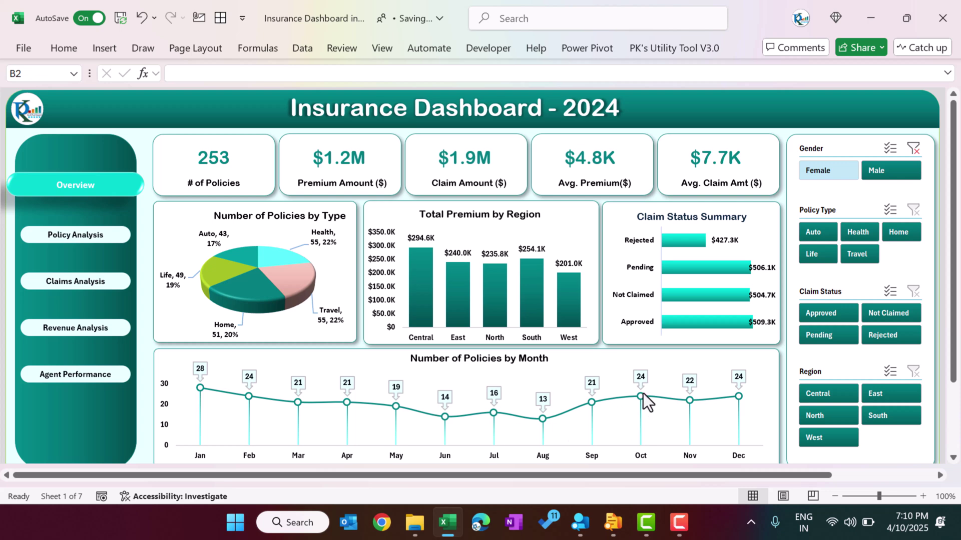
pyautogui.click(913, 148)
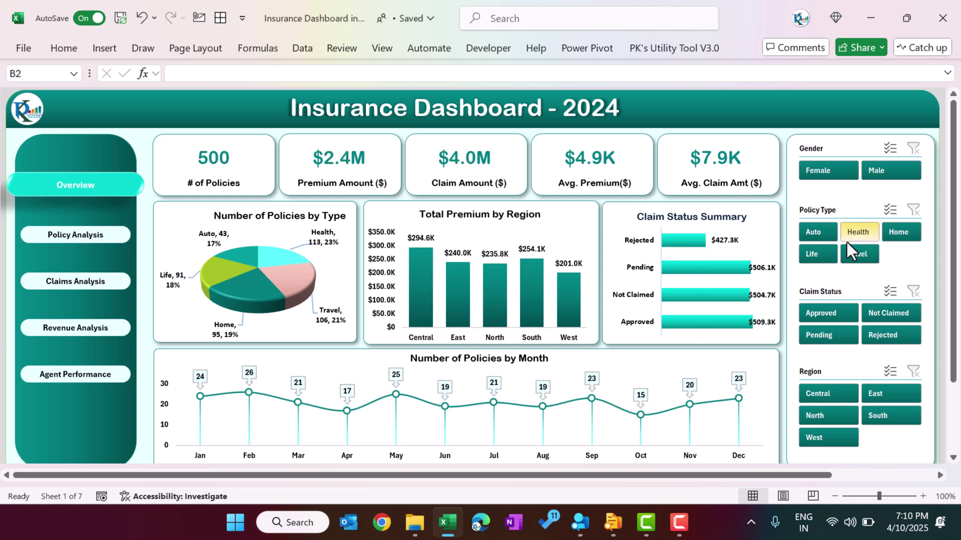
# Filter the Overview dashboard by policy type Auto, Health, Life and Travel one at a time, and clear that filter
pyautogui.click(821, 232)
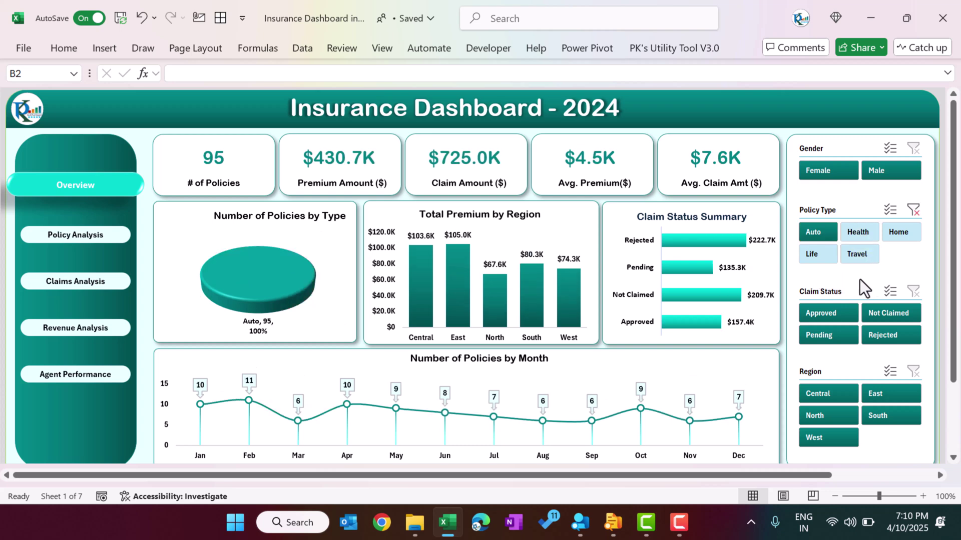
pyautogui.click(860, 233)
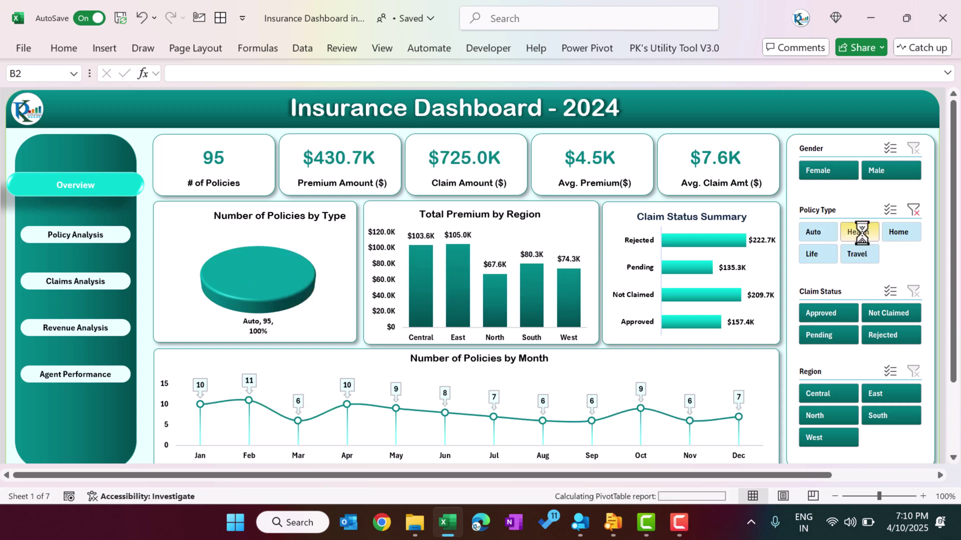
pyautogui.click(821, 256)
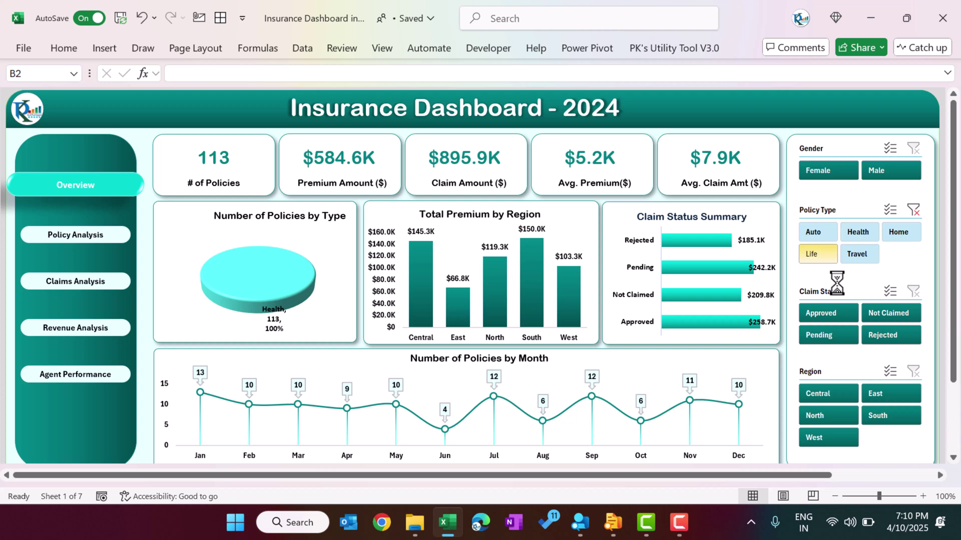
pyautogui.click(857, 255)
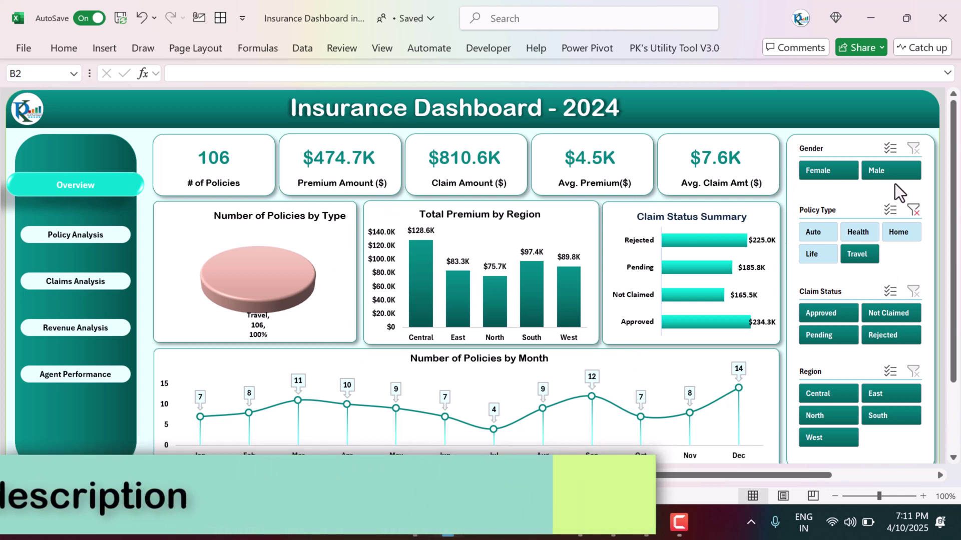
pyautogui.click(915, 210)
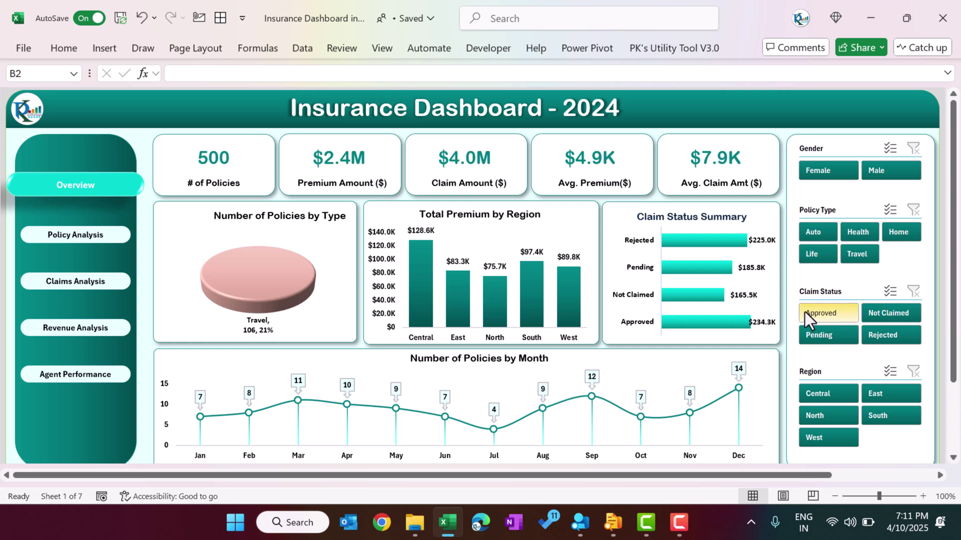
# Filter the Overview dashboard by claim status Not Claimed, Pending, Approved and Rejected in turn, and clear that filter
pyautogui.click(891, 314)
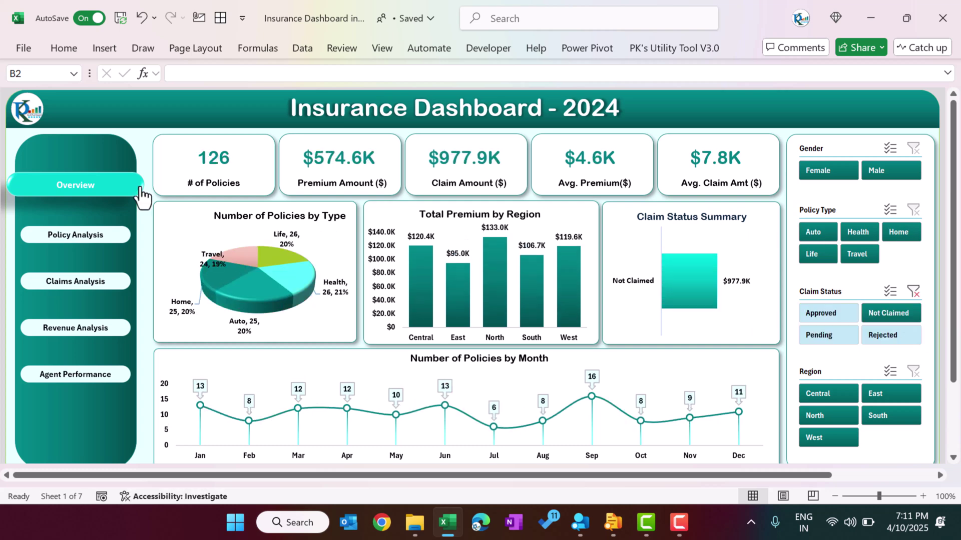
pyautogui.click(825, 337)
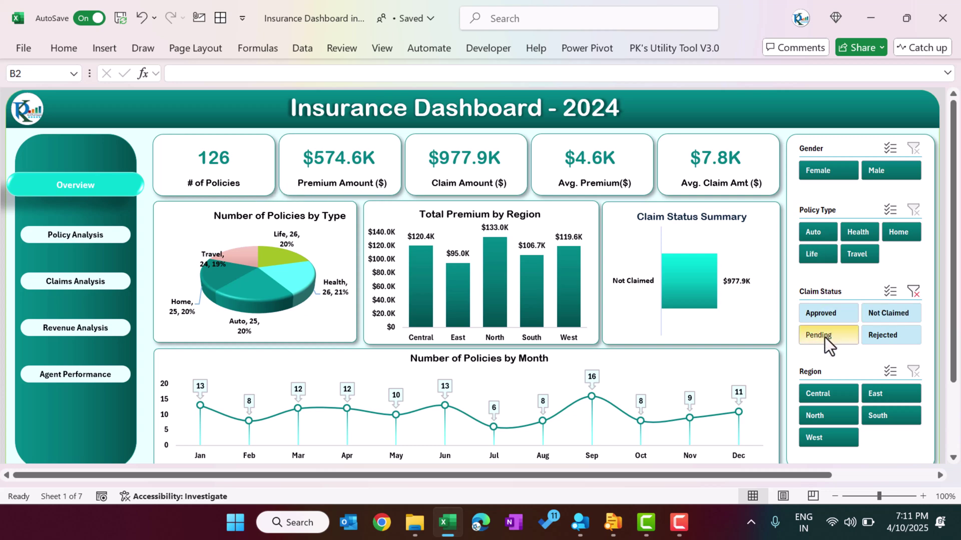
pyautogui.click(828, 314)
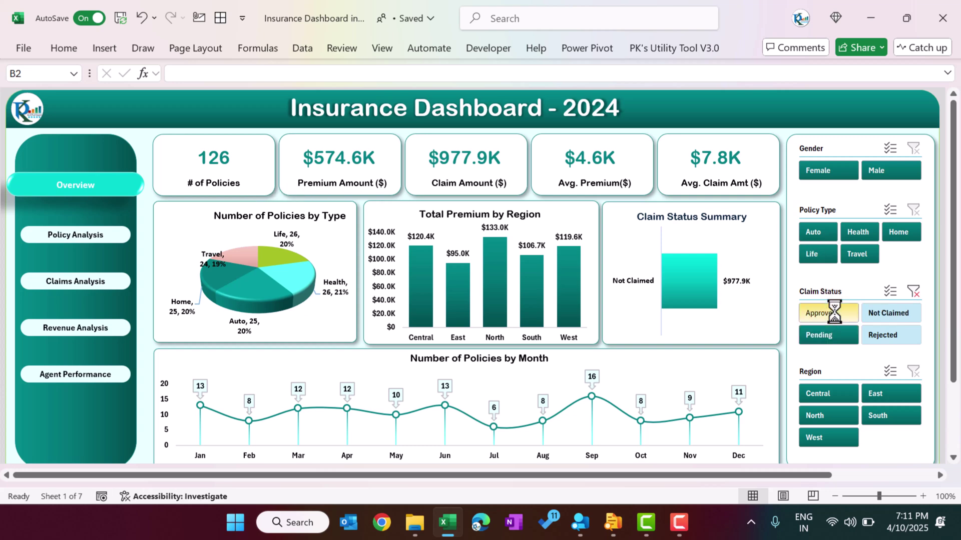
pyautogui.click(887, 335)
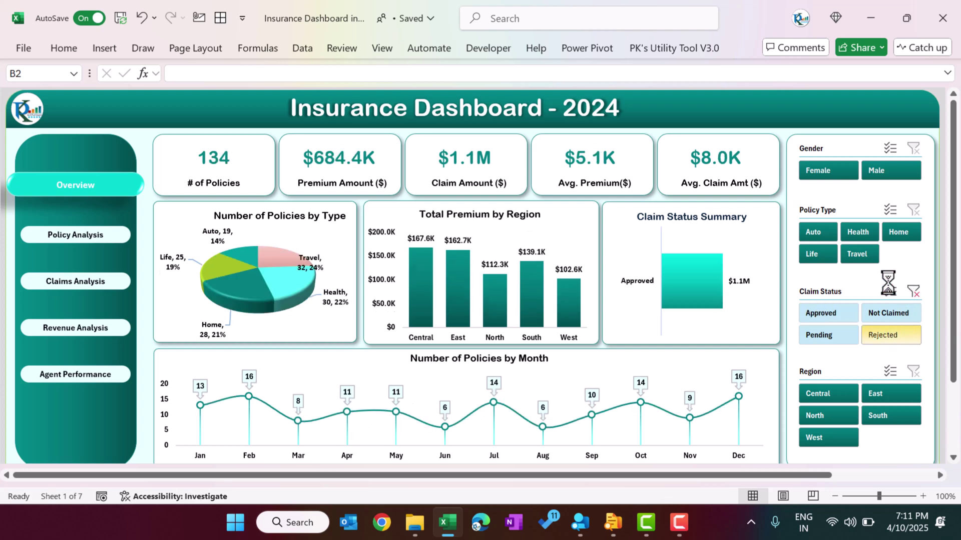
pyautogui.click(911, 293)
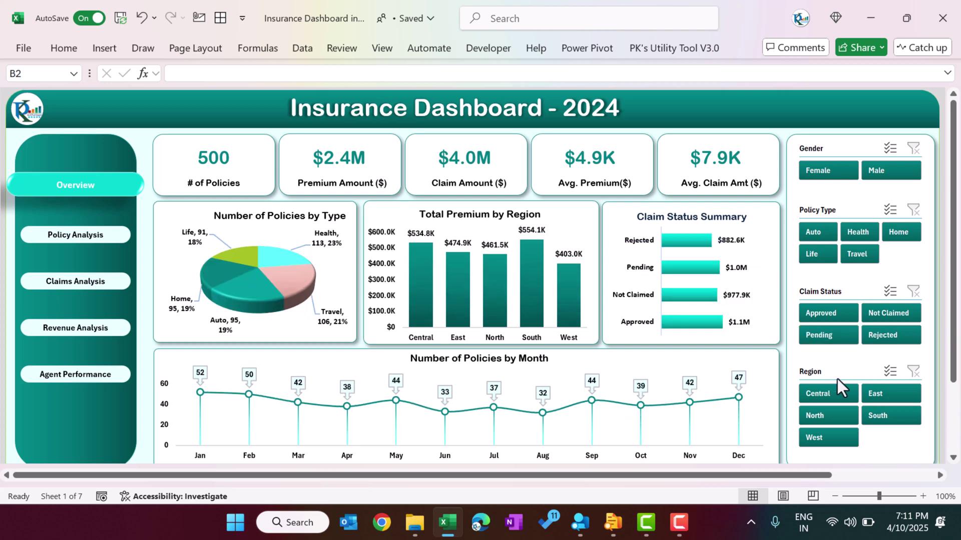
# Filter the Overview dashboard by region East and switch it to South
pyautogui.click(878, 393)
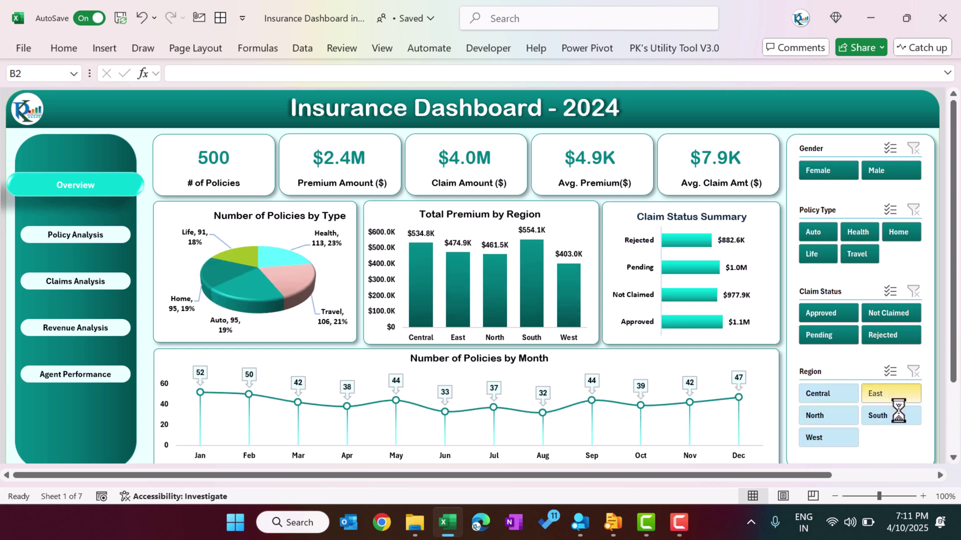
pyautogui.click(895, 416)
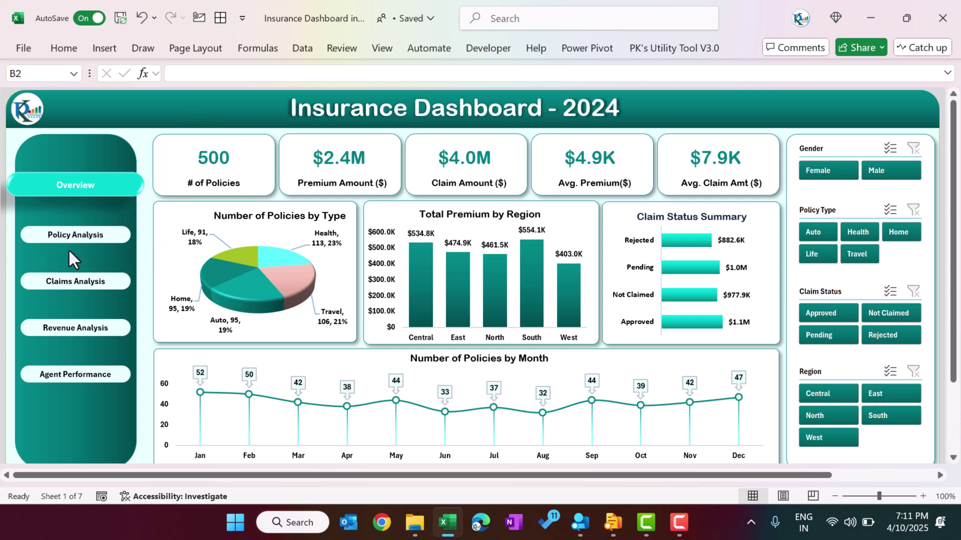
# Open the Policy Analysis page, filter it by gender Female and Male and by region Central, and clear the region filter
pyautogui.click(78, 241)
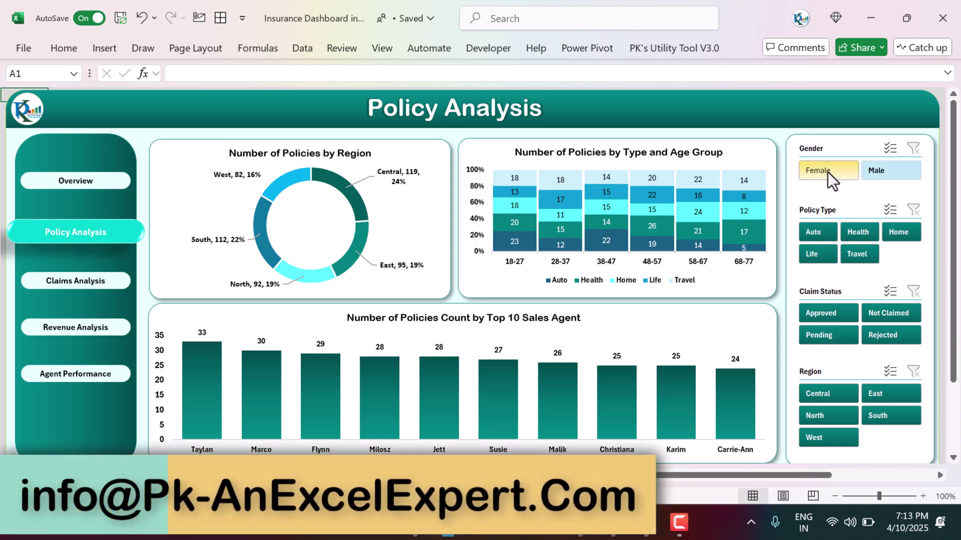
pyautogui.click(887, 170)
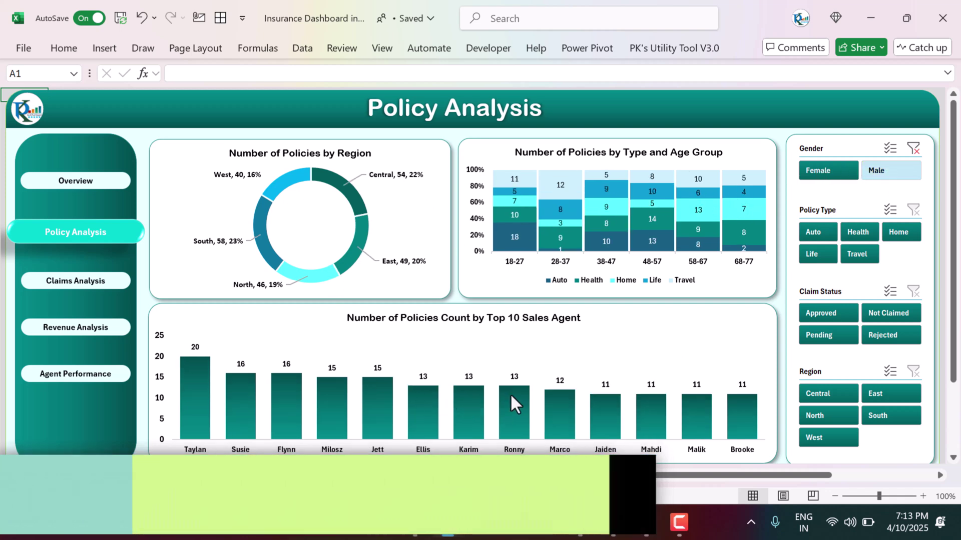
pyautogui.click(890, 175)
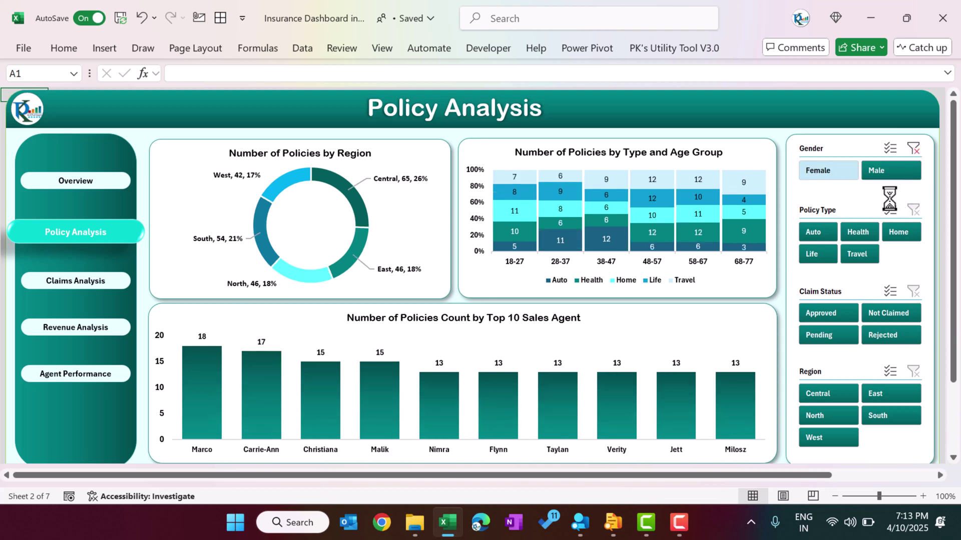
pyautogui.click(877, 395)
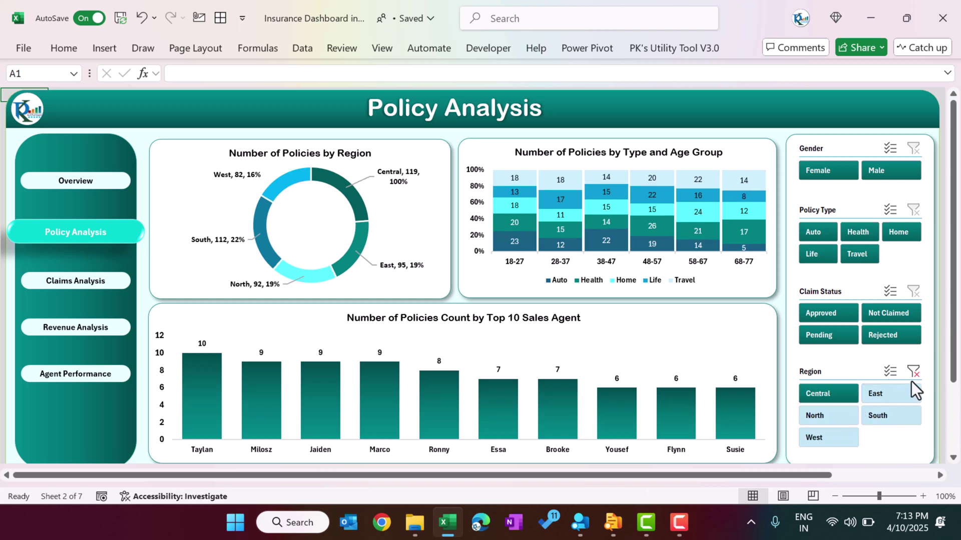
pyautogui.click(916, 371)
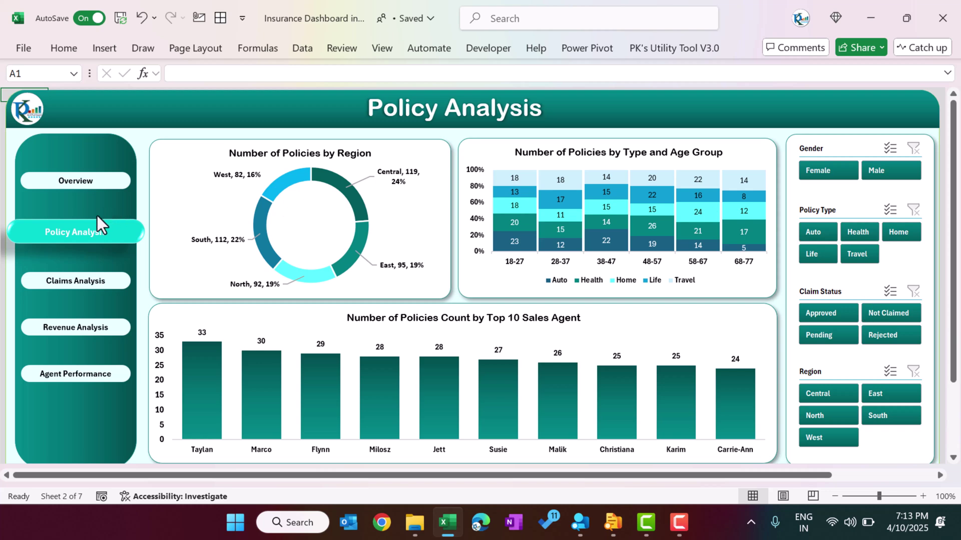
# View the Claims Analysis page, and on the Revenue Analysis page filter the charts by gender Male and Female
pyautogui.click(70, 289)
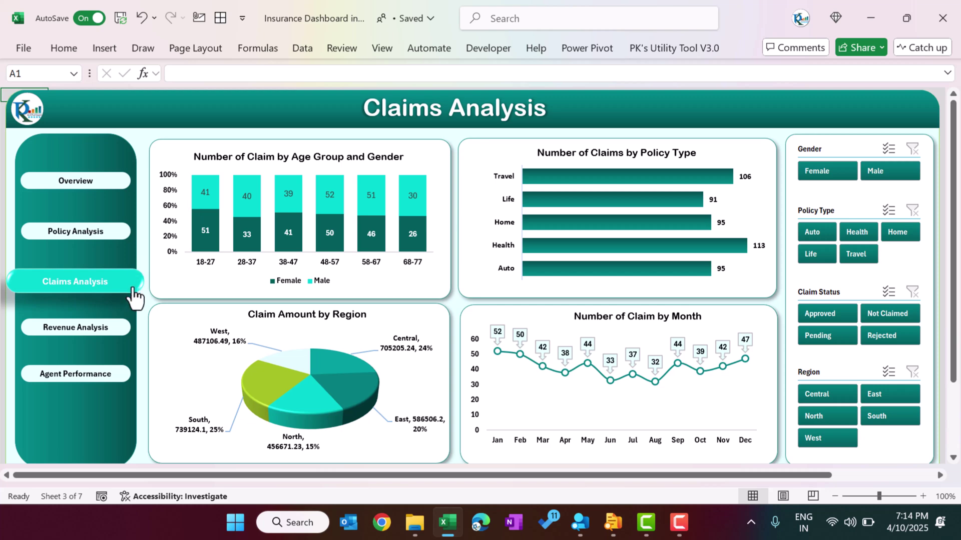
pyautogui.click(84, 333)
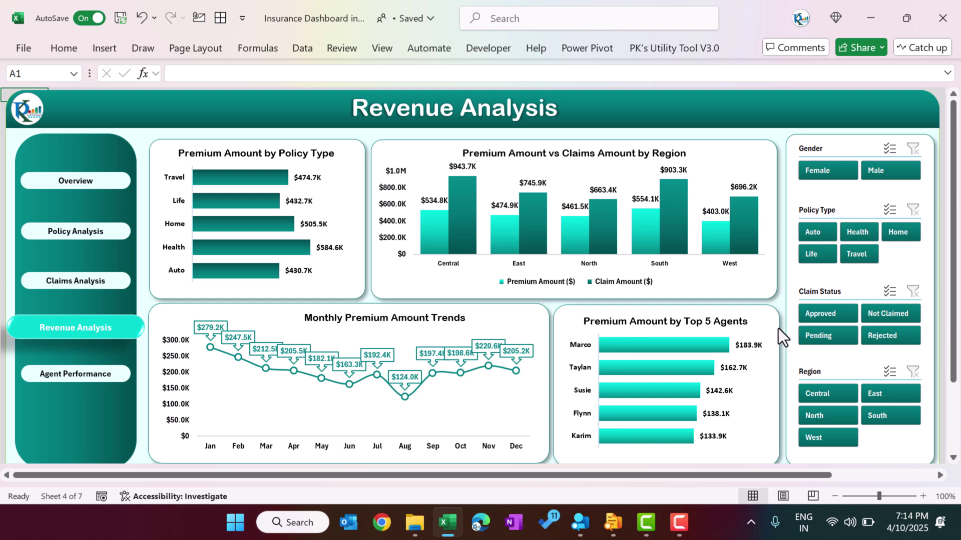
pyautogui.click(905, 174)
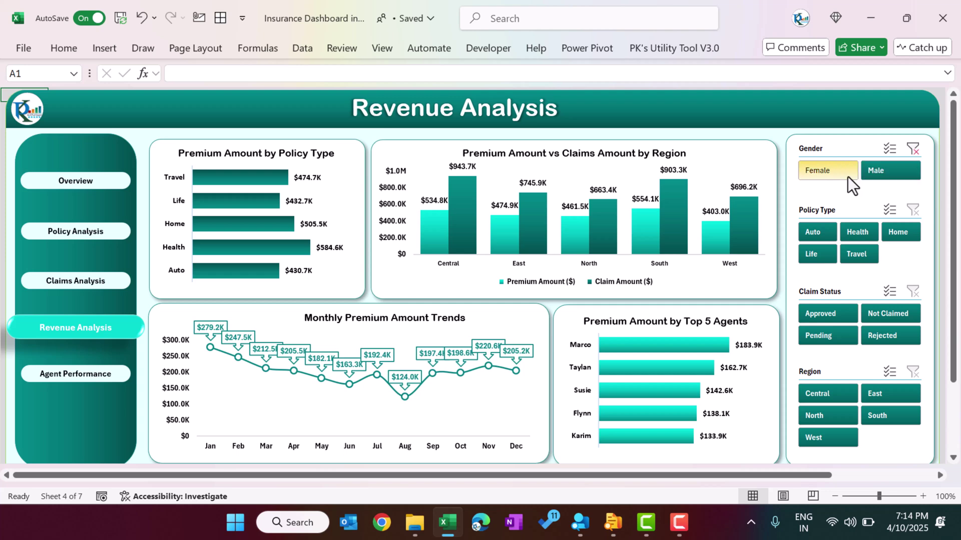
pyautogui.click(831, 169)
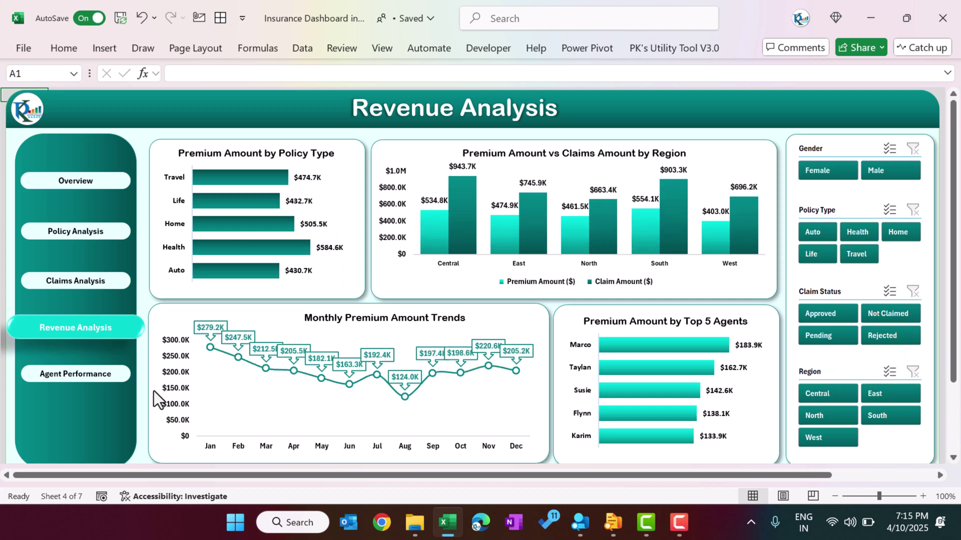
# Open the Agent Performance page and enable Show sheet tabs for this workbook in the advanced Excel options
pyautogui.click(79, 381)
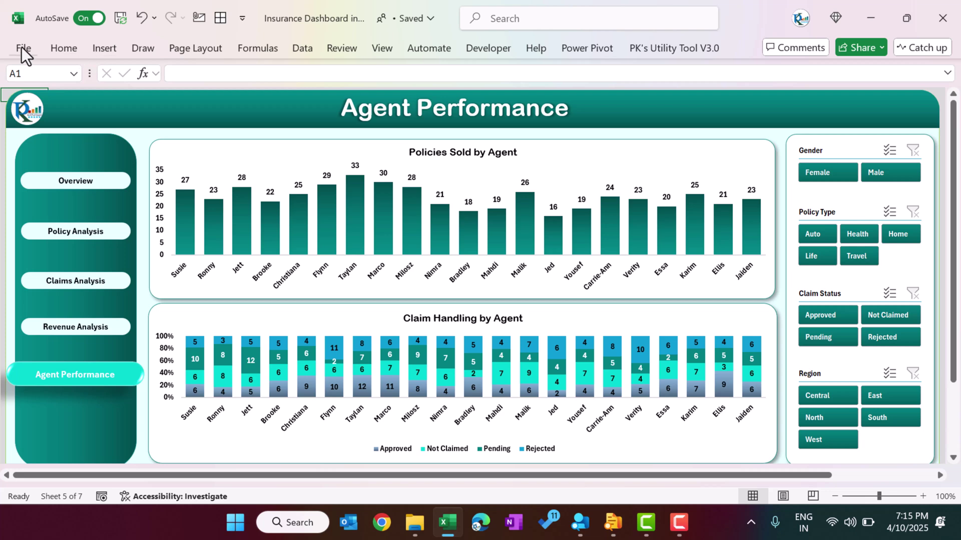
pyautogui.click(22, 47)
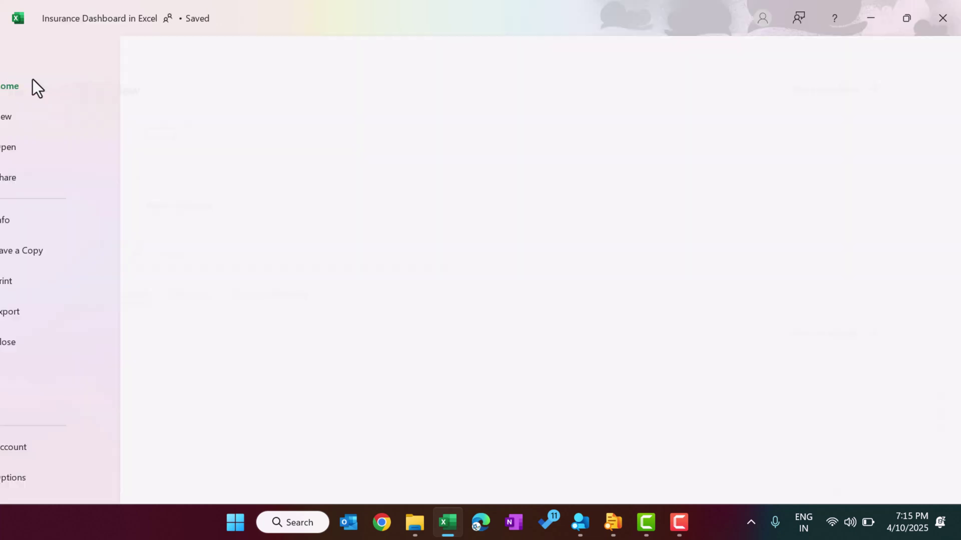
pyautogui.click(45, 478)
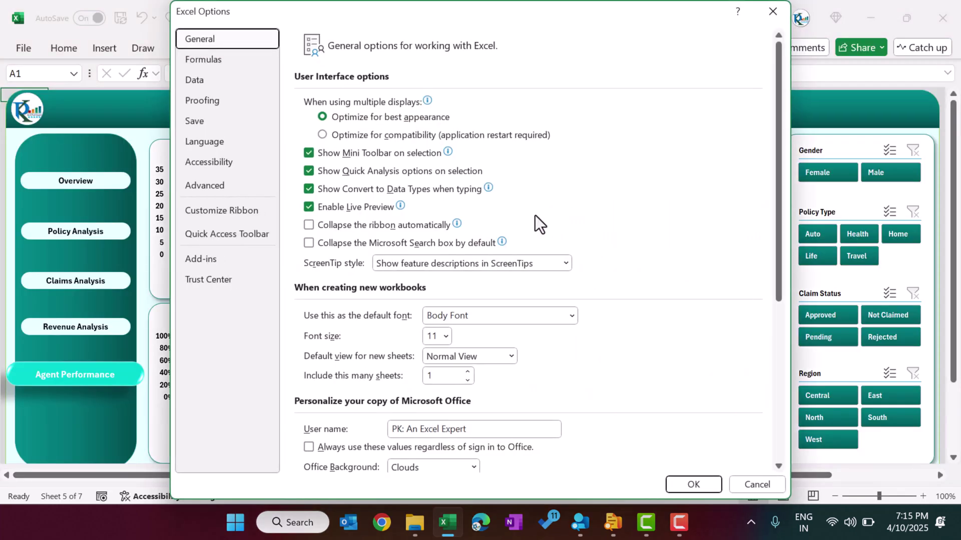
pyautogui.click(214, 186)
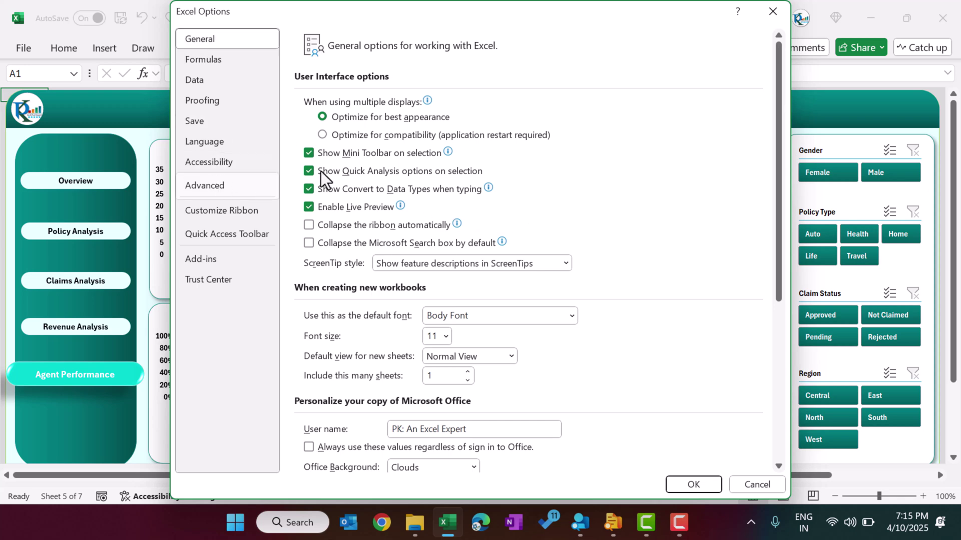
pyautogui.moveTo(779, 110); pyautogui.dragTo(776, 286)
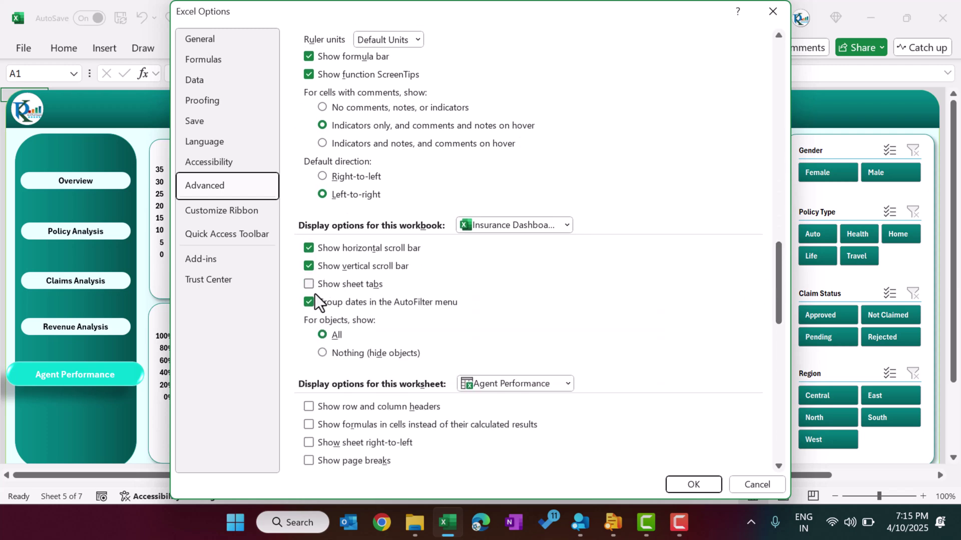
pyautogui.click(364, 285)
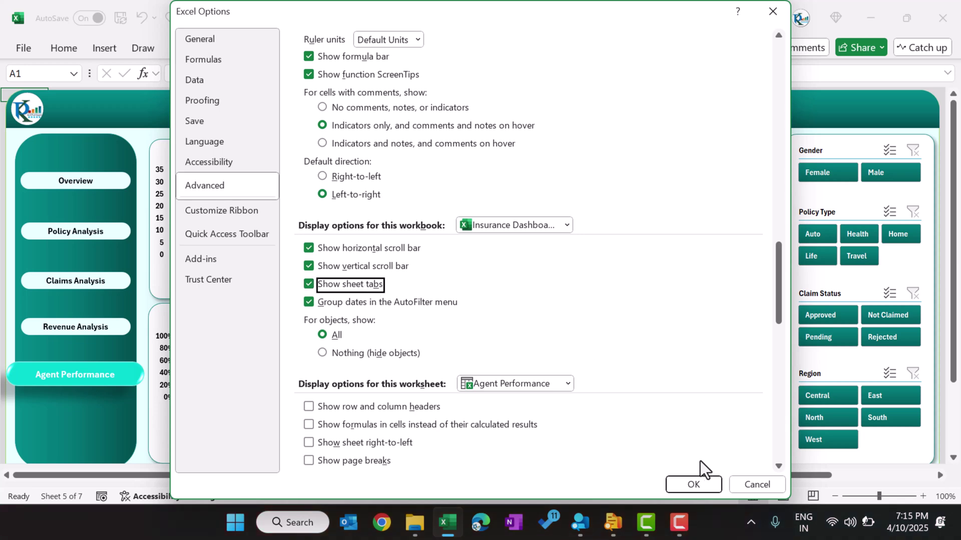
pyautogui.click(695, 481)
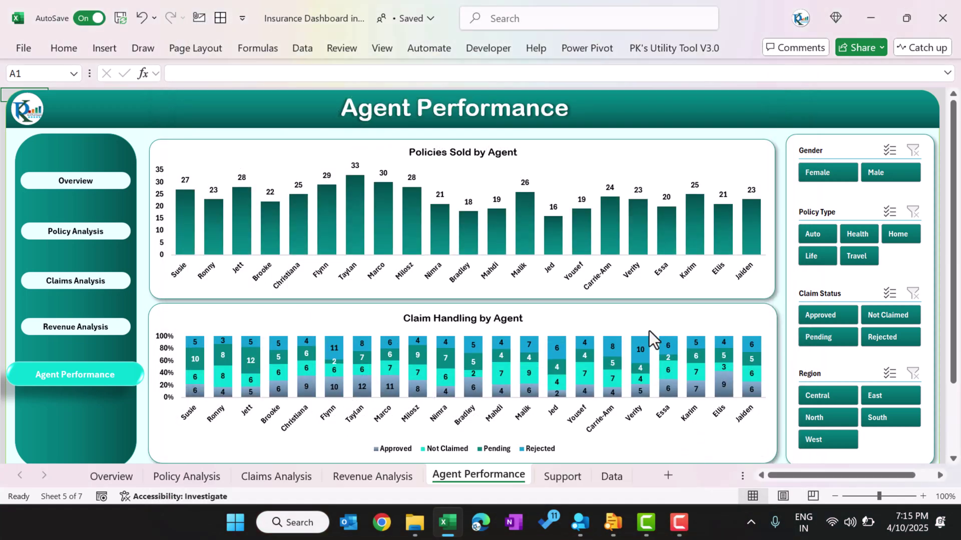
# Browse the Overview, Policy Analysis and Claims Analysis sheets using the sheet tabs
pyautogui.click(111, 476)
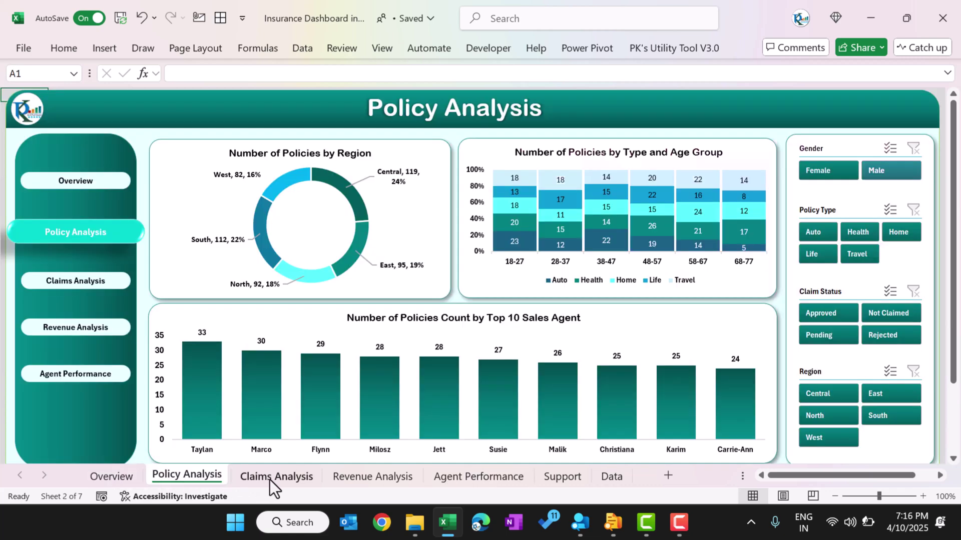
pyautogui.click(270, 479)
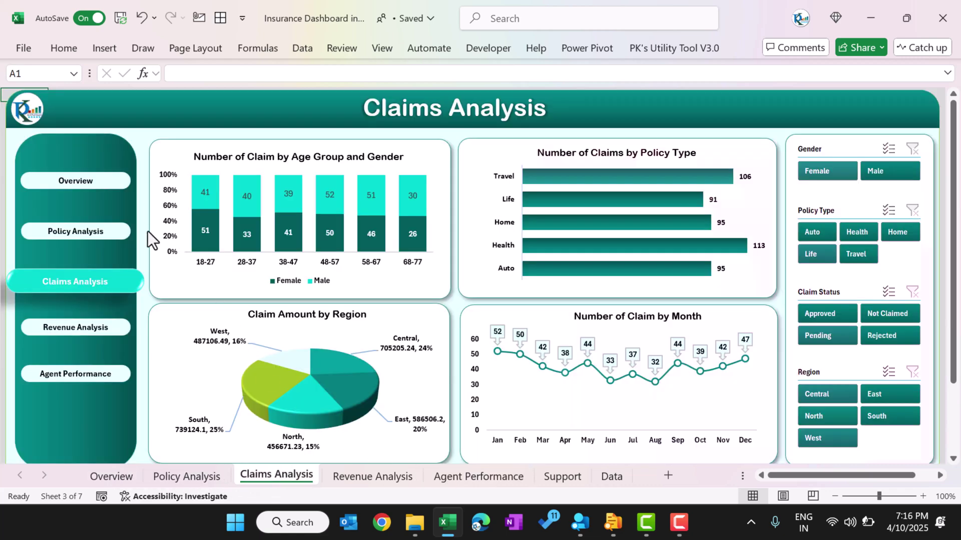
# Open the Data sheet and examine its column headers from Policy ID across to Sales Agent
pyautogui.click(607, 478)
pyautogui.click(75, 121)
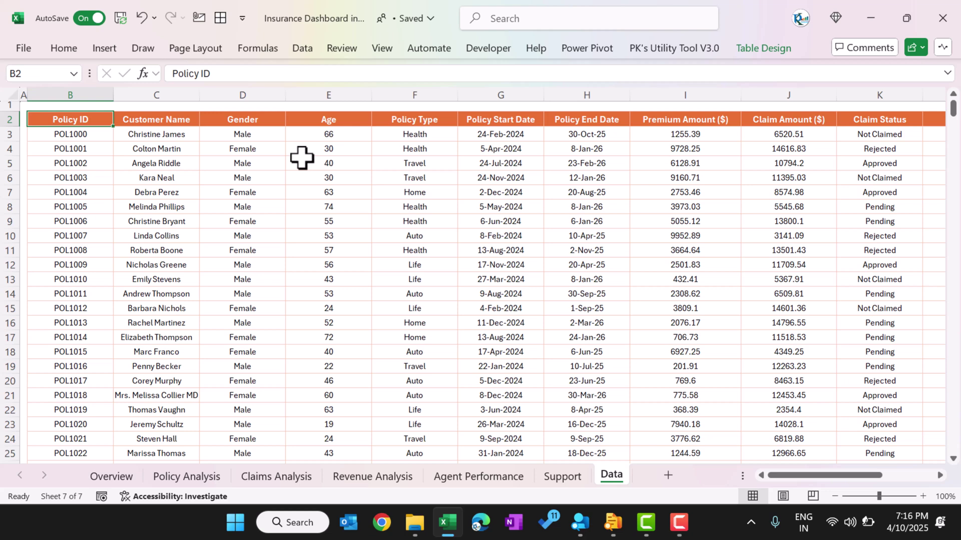
pyautogui.press('Right')
pyautogui.press('Right')
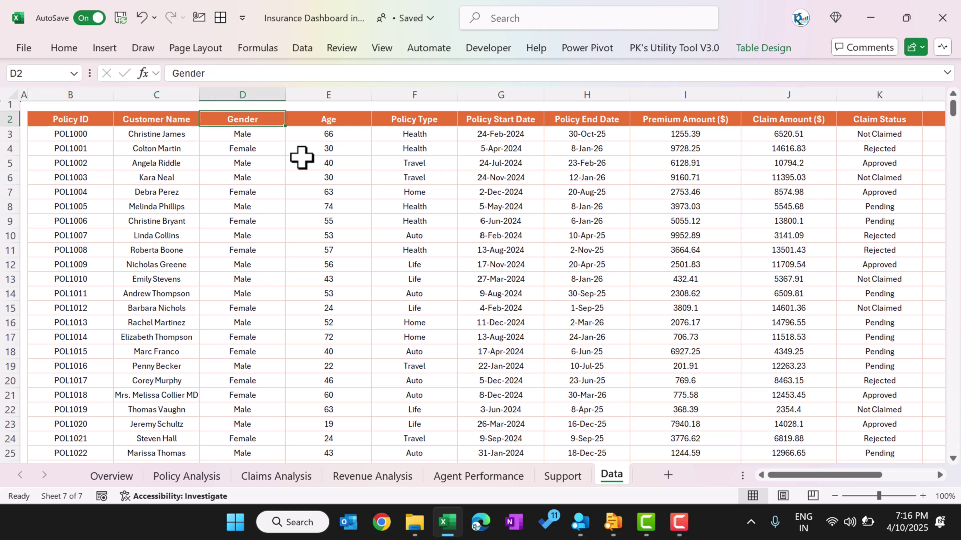
pyautogui.press('Right')
pyautogui.press('Right')
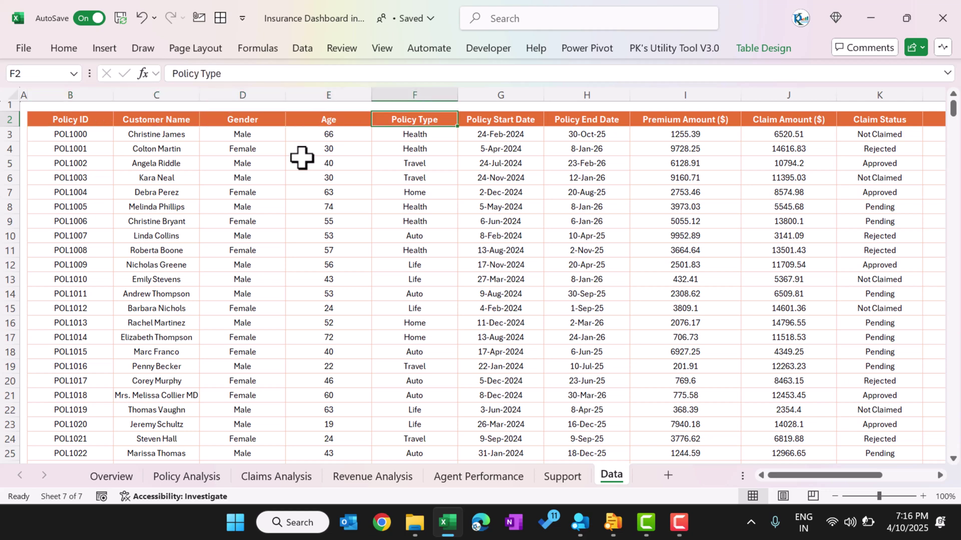
pyautogui.press('Right')
pyautogui.press('Right')
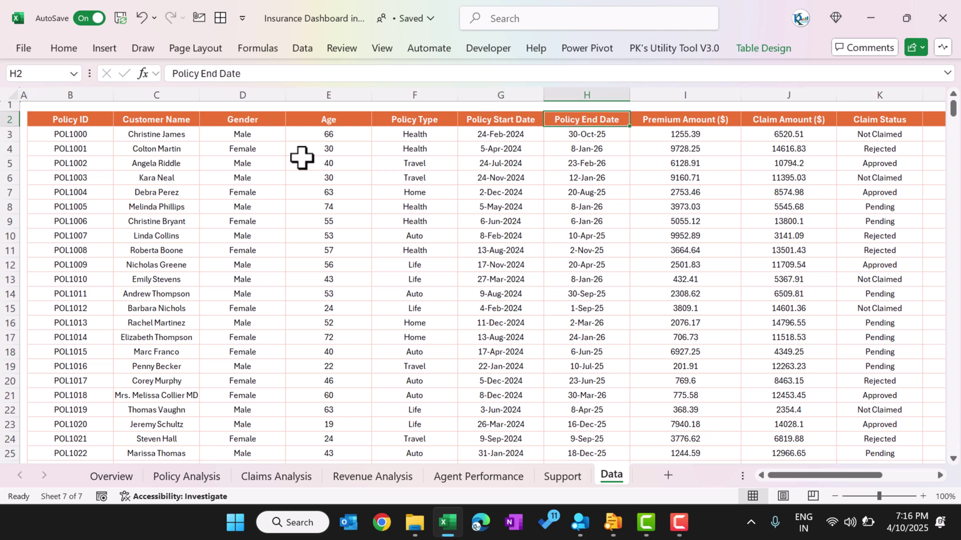
pyautogui.press('Right')
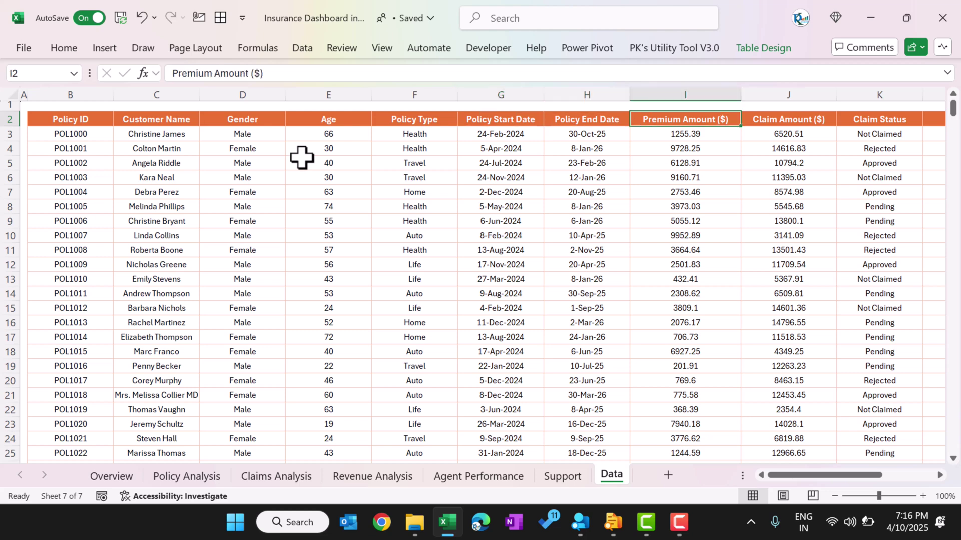
pyautogui.press('Right')
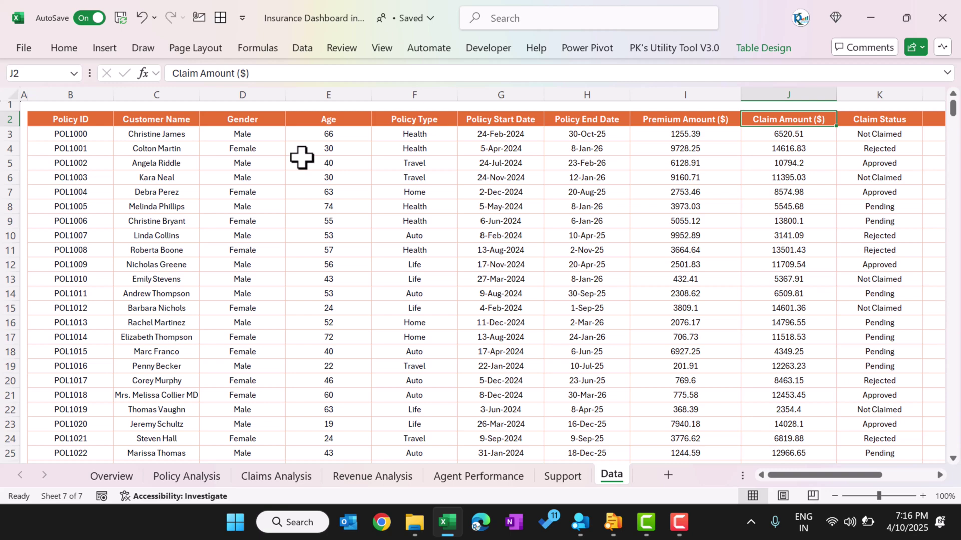
pyautogui.press('Right')
pyautogui.press('Right')
pyautogui.press('Left')
pyautogui.press('Right')
pyautogui.press('Right')
pyautogui.press('Left')
pyautogui.press('Right')
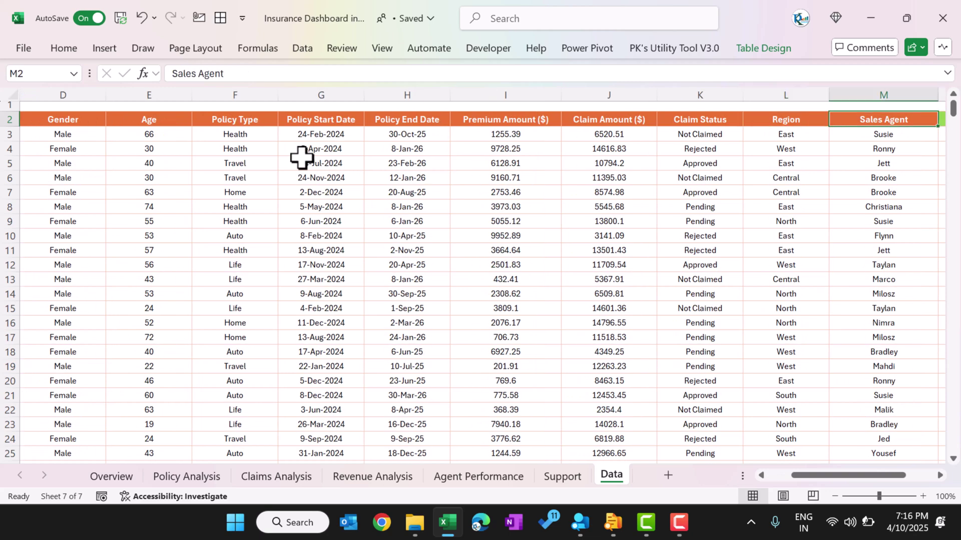
# Examine the formulas of the Month and Year columns in the Data sheet's first record
pyautogui.press('Right')
pyautogui.press('Left')
pyautogui.press('Right')
pyautogui.press('Down')
pyautogui.press('Right')
pyautogui.press('Left')
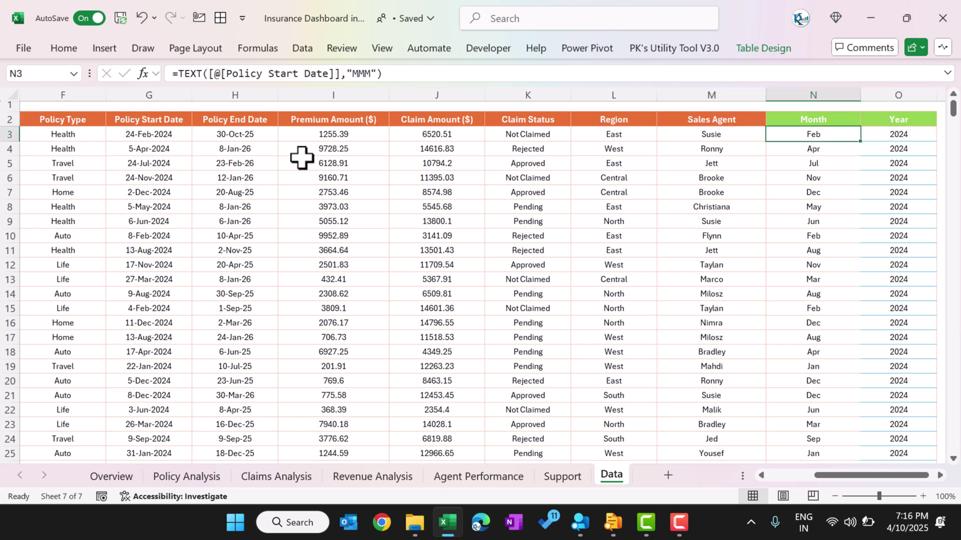
pyautogui.press('Right')
pyautogui.press('Left')
pyautogui.press('Left')
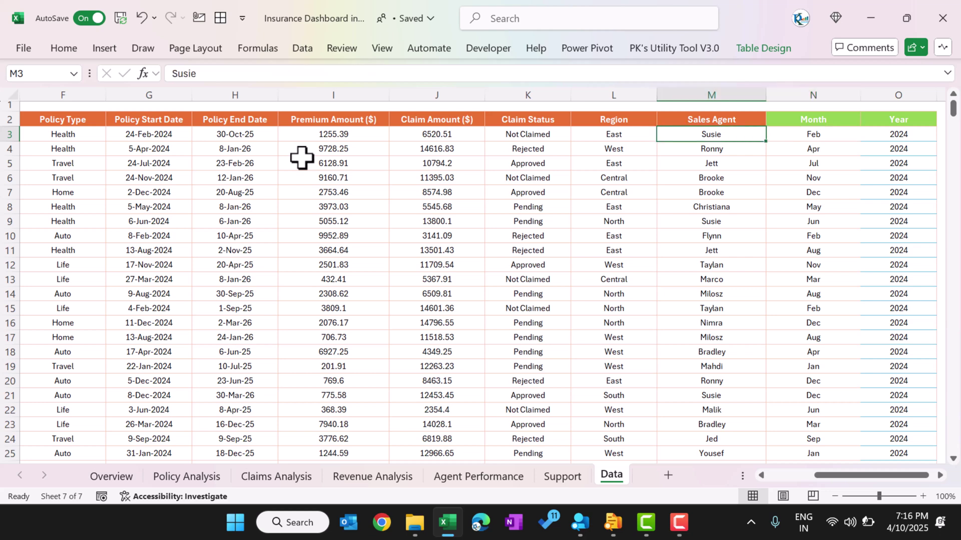
# Open the Support sheet and examine the Overview section's summary figures and its policy type, region, claim status and month pivot tables
pyautogui.click(570, 479)
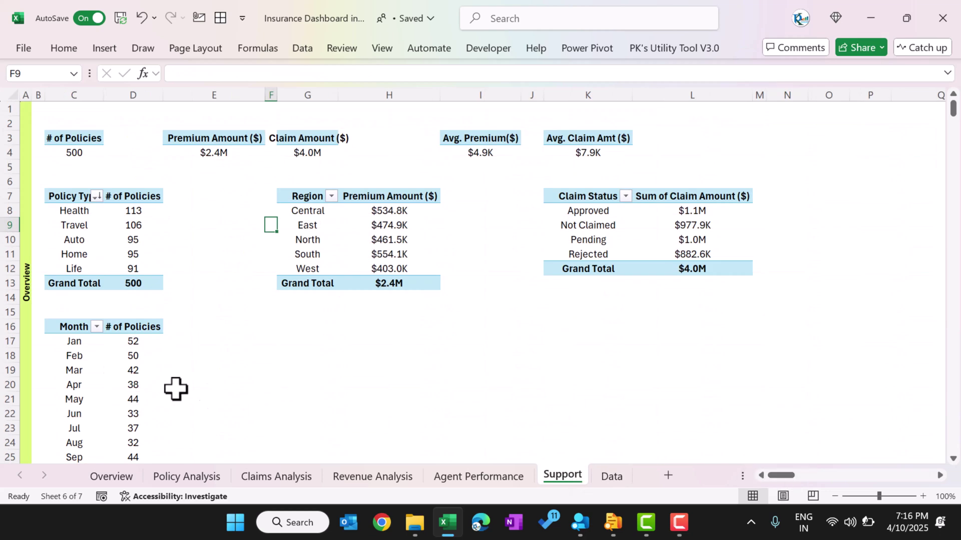
pyautogui.click(31, 269)
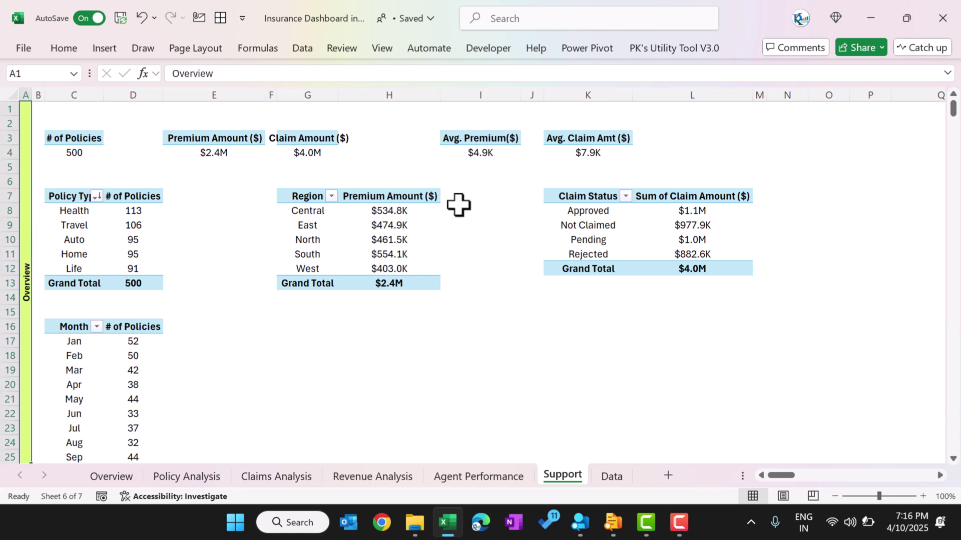
pyautogui.moveTo(92, 145); pyautogui.dragTo(596, 150)
pyautogui.moveTo(78, 239); pyautogui.dragTo(665, 238)
pyautogui.moveTo(75, 370); pyautogui.dragTo(195, 399)
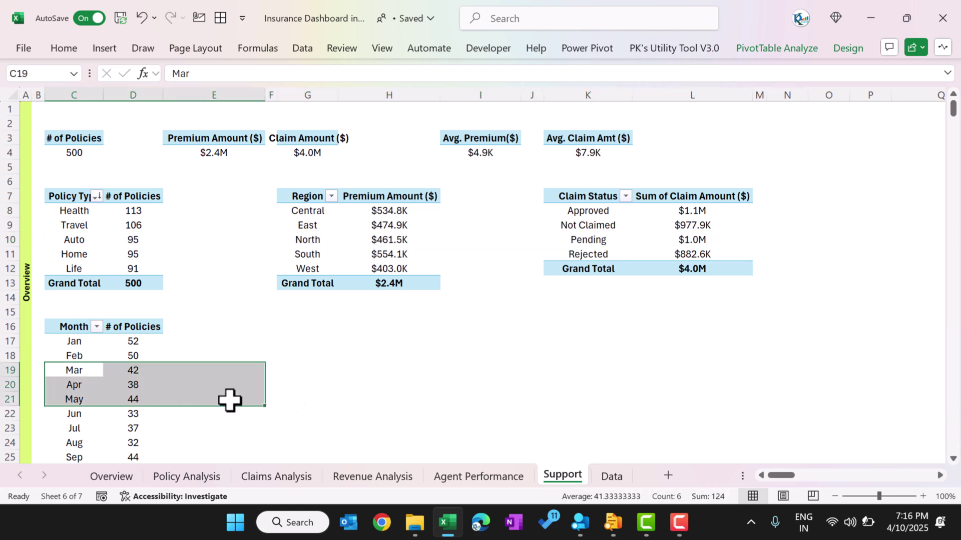
# Examine the Policy Analysis section's pivot tables by region, age group and sales agent on the Support sheet
pyautogui.moveTo(782, 477); pyautogui.dragTo(806, 477)
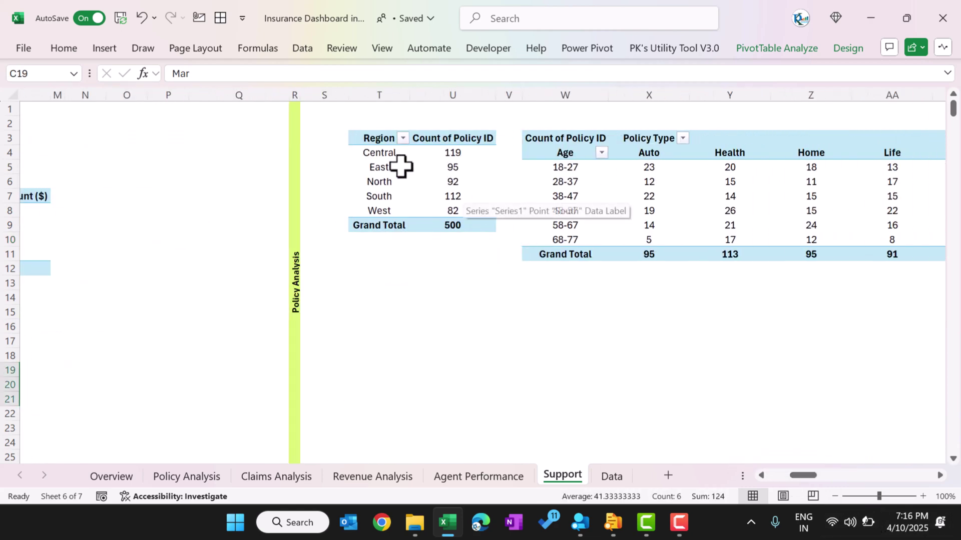
pyautogui.click(296, 279)
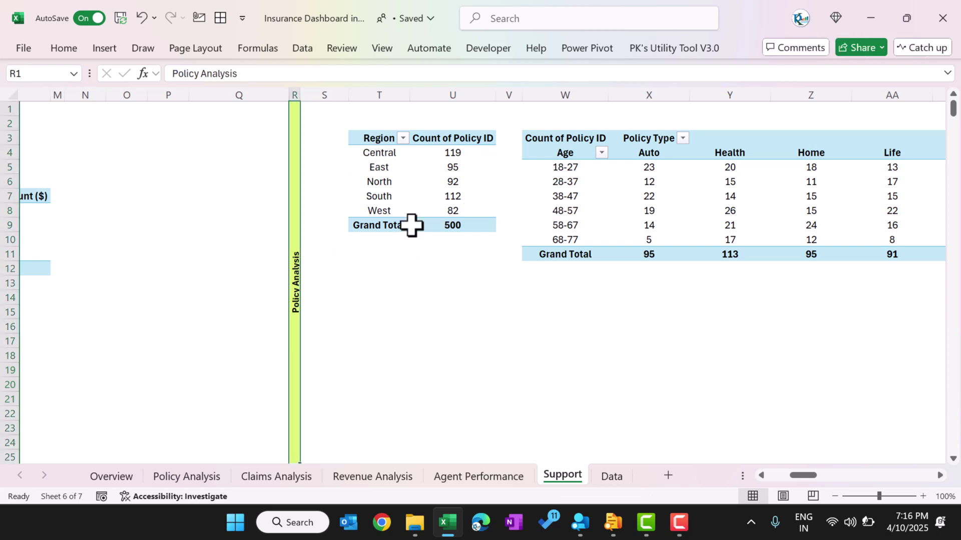
pyautogui.moveTo(380, 176); pyautogui.dragTo(755, 182)
pyautogui.moveTo(803, 478); pyautogui.dragTo(830, 479)
pyautogui.click(413, 198)
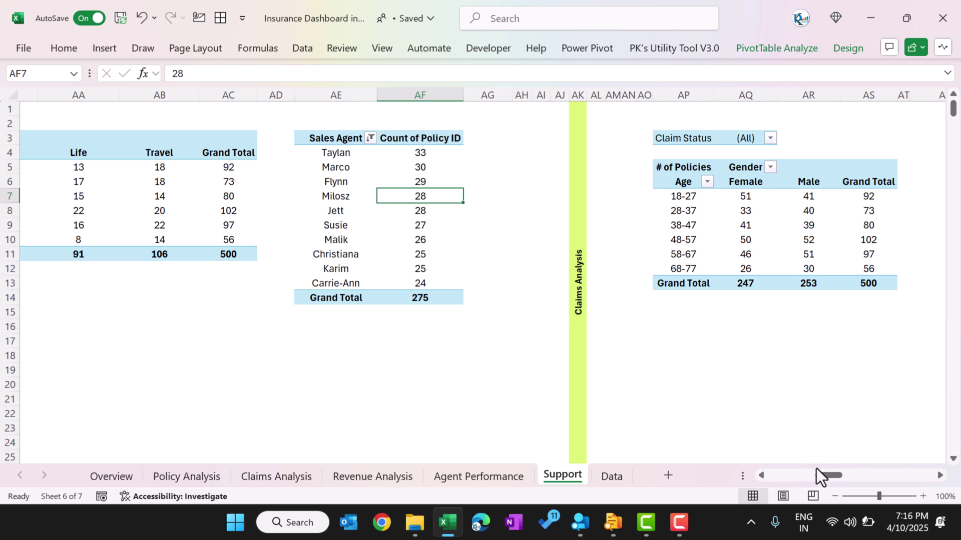
# Examine the Support sheet's Claims Analysis section and the Revenue Analysis pivot tables by policy type and region
pyautogui.click(578, 286)
pyautogui.moveTo(833, 476); pyautogui.dragTo(863, 478)
pyautogui.click(335, 258)
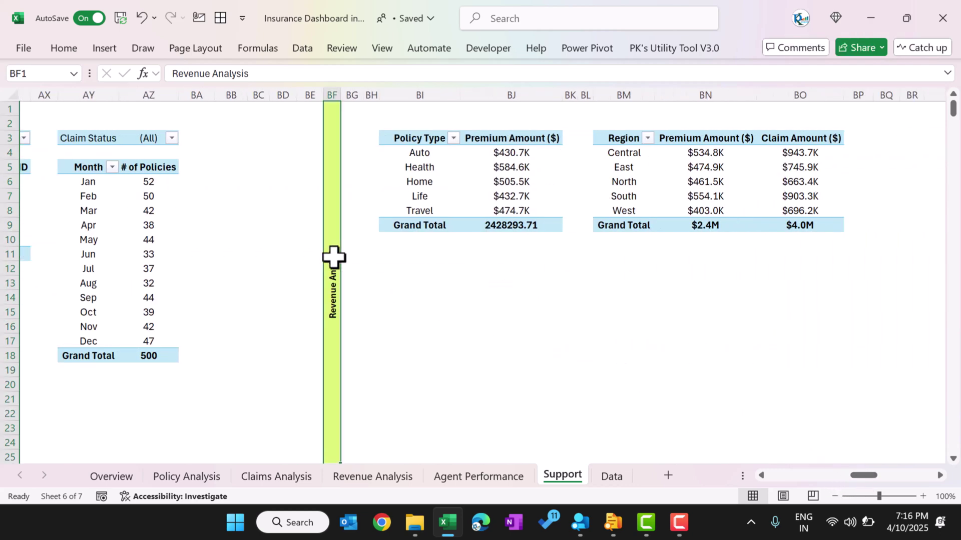
pyautogui.click(471, 173)
pyautogui.moveTo(470, 173); pyautogui.dragTo(686, 192)
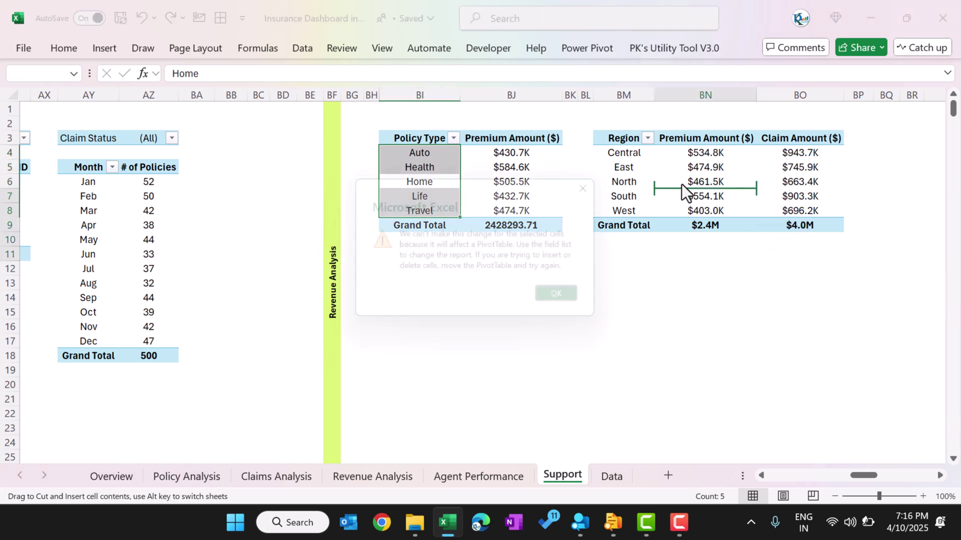
pyautogui.press('Return')
pyautogui.click(433, 195)
pyautogui.click(718, 196)
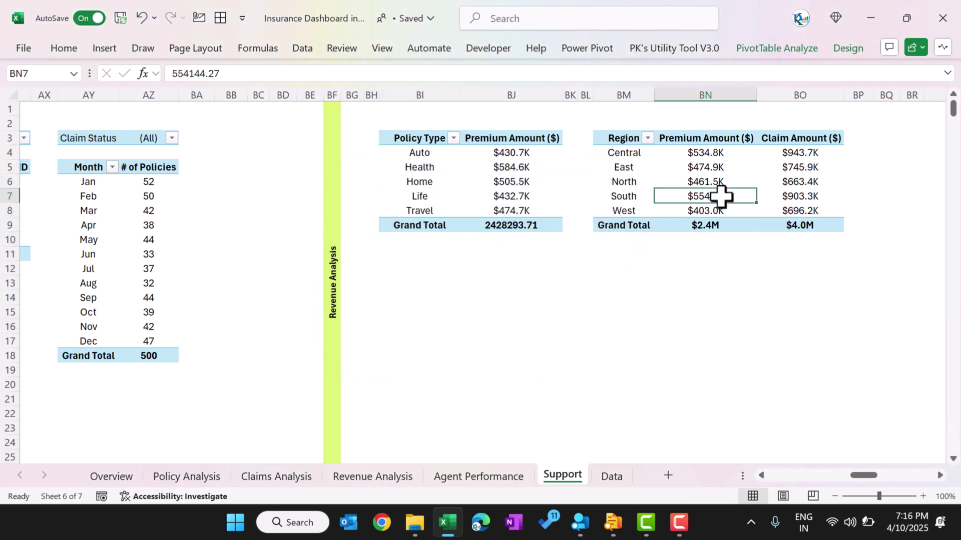
# Examine the sales agent pivot table beyond the Revenue Analysis section and return to the beginning of the Support sheet
pyautogui.moveTo(868, 475); pyautogui.dragTo(907, 476)
pyautogui.moveTo(511, 254); pyautogui.dragTo(888, 253)
pyautogui.moveTo(903, 475); pyautogui.dragTo(730, 470)
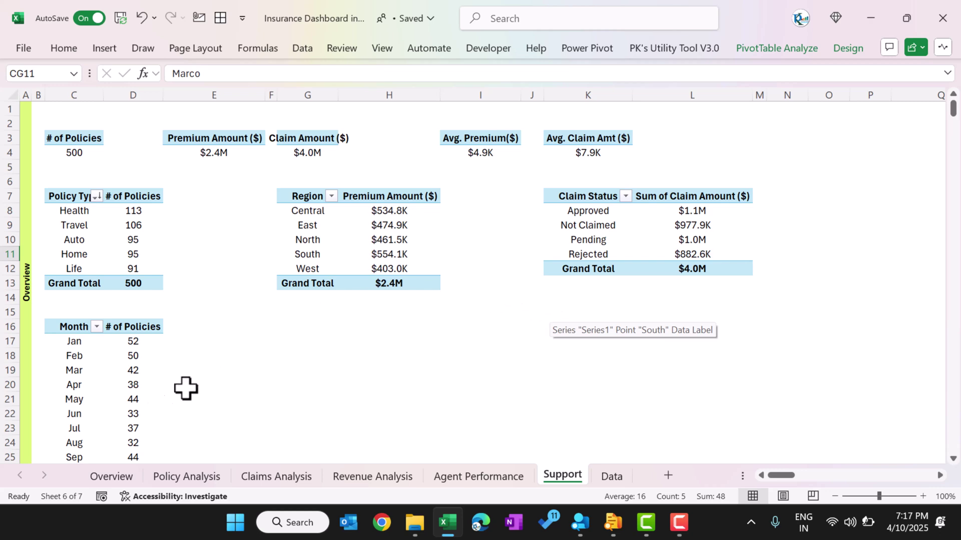
# Return to the Overview sheet and remove its sheet protection
pyautogui.click(129, 478)
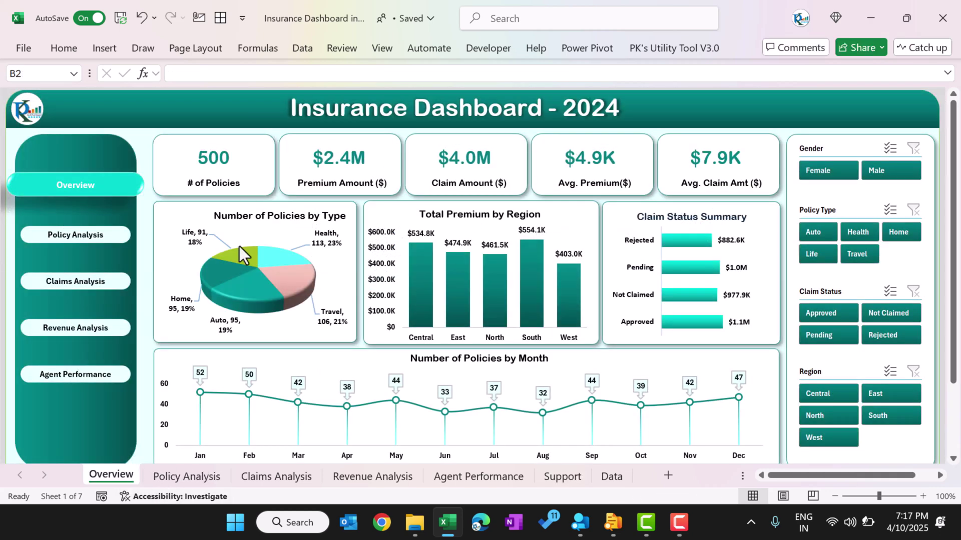
pyautogui.click(345, 48)
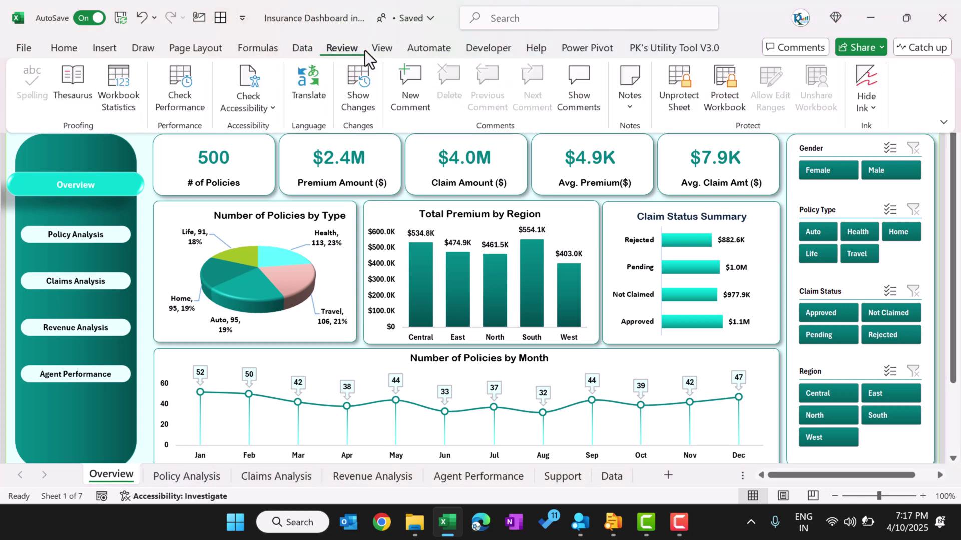
pyautogui.click(685, 100)
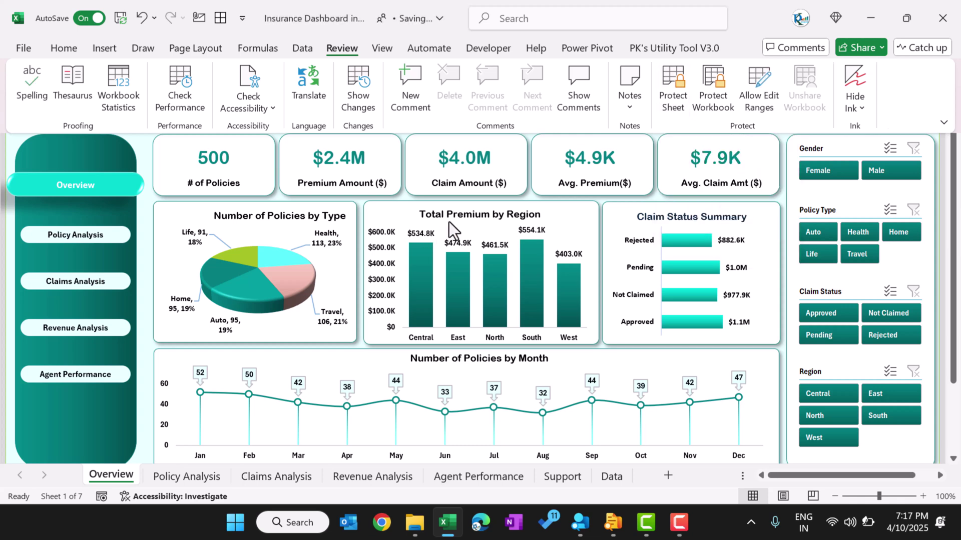
# Select the Premium Amount card and the Total Premium by Region panel to examine how the dashboard shapes are built
pyautogui.click(396, 214)
pyautogui.click(340, 158)
pyautogui.click(337, 189)
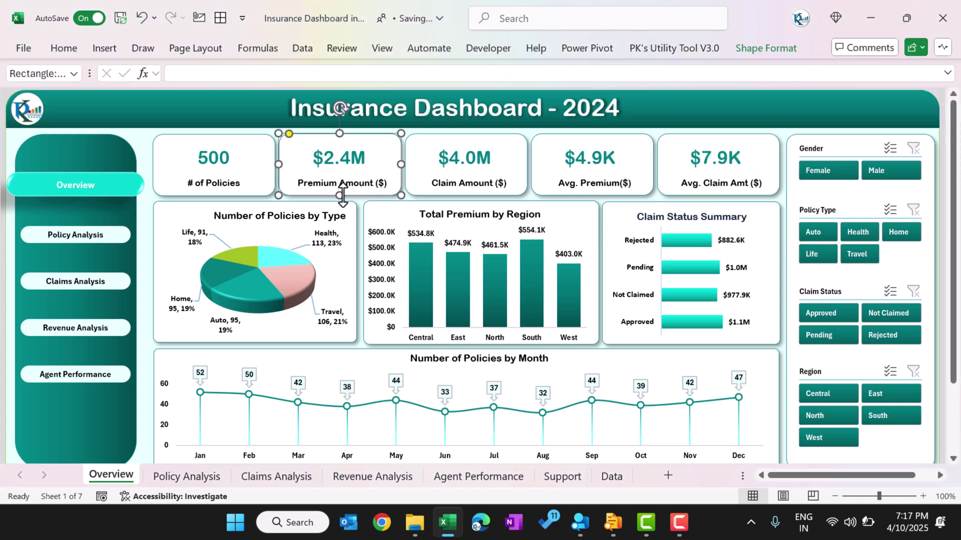
pyautogui.click(319, 225)
pyautogui.click(454, 245)
pyautogui.click(570, 217)
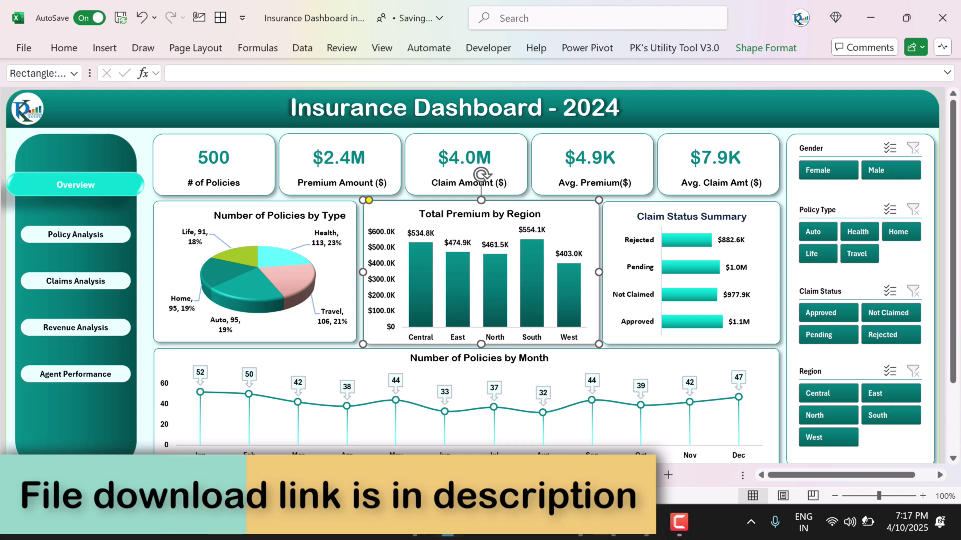
# Insert a 3-D pie PivotChart from the Policy Type pivot table on the Support sheet and move it over the region table
pyautogui.hotkey('ctrl', 'pagedown')
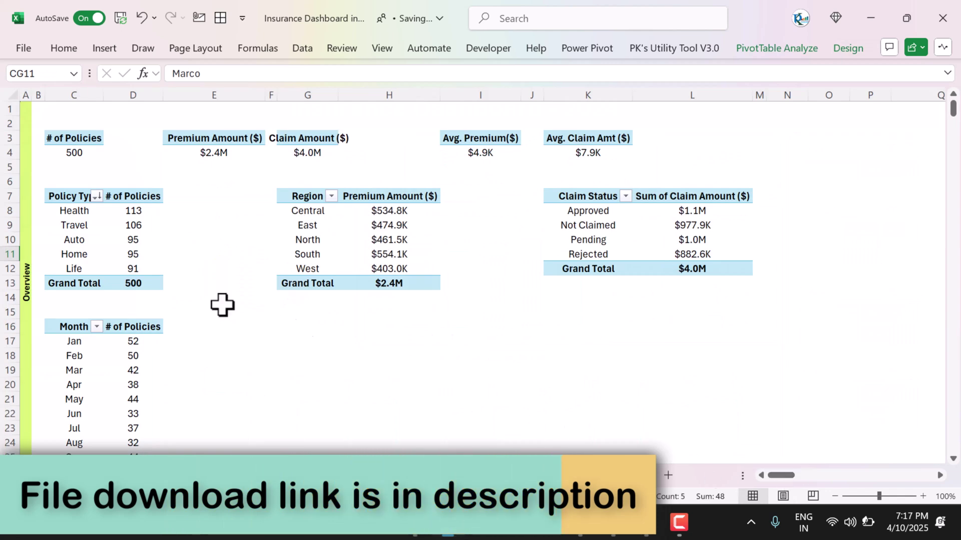
pyautogui.click(134, 225)
pyautogui.click(95, 212)
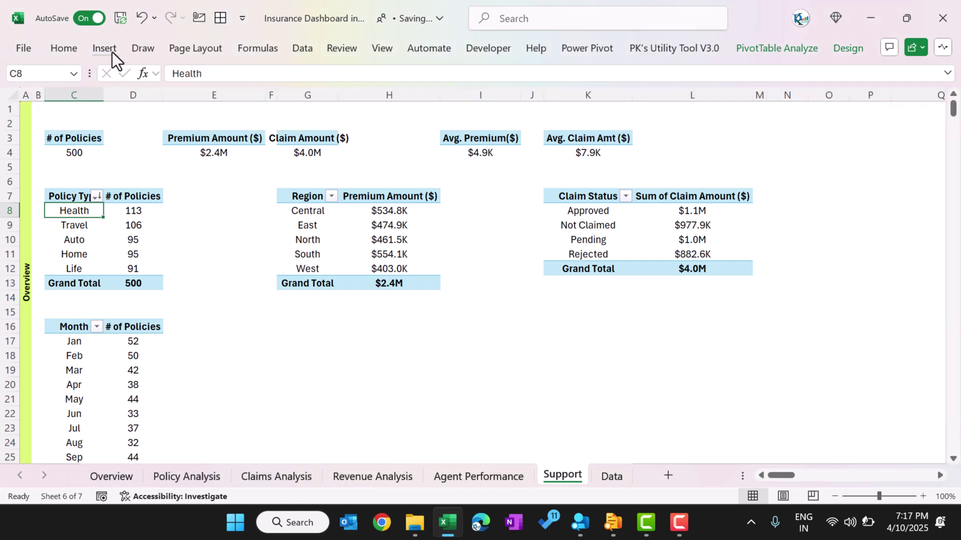
pyautogui.doubleClick(112, 51)
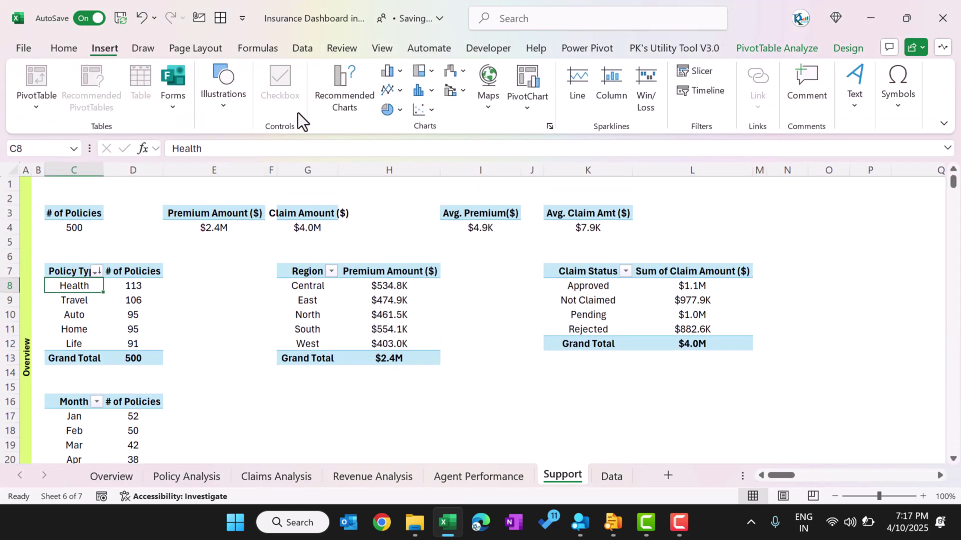
pyautogui.click(401, 109)
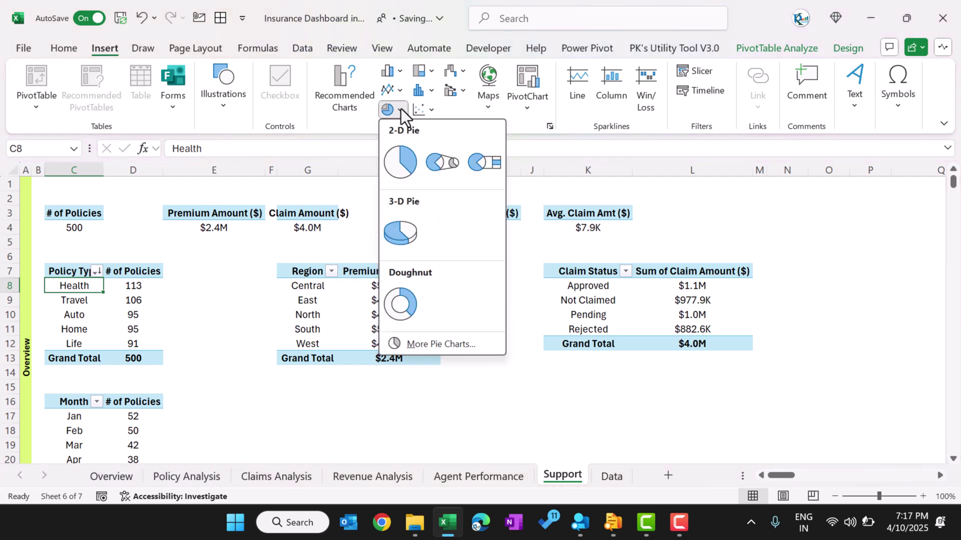
pyautogui.click(404, 231)
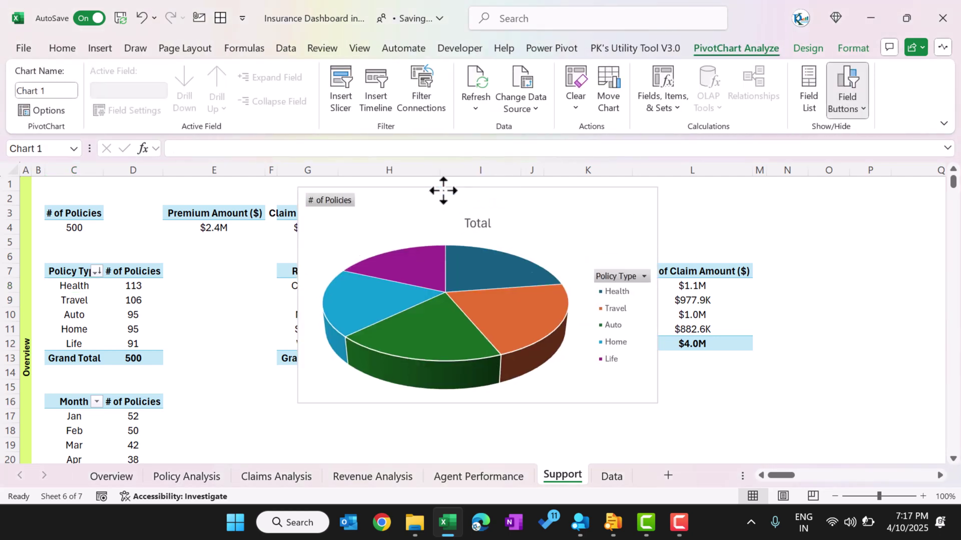
pyautogui.moveTo(550, 231); pyautogui.dragTo(592, 213)
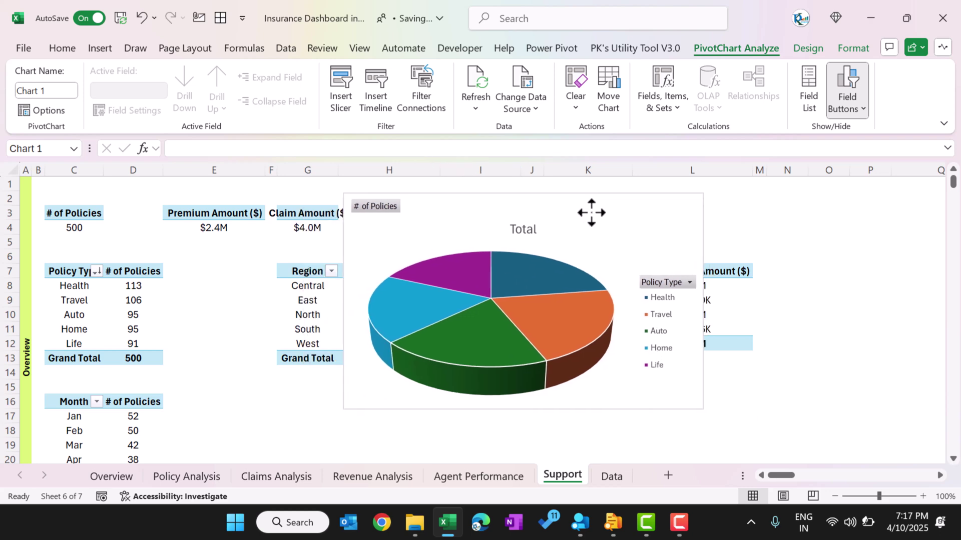
# Hide all field buttons on the policy type pie chart and delete its legend
pyautogui.click(858, 113)
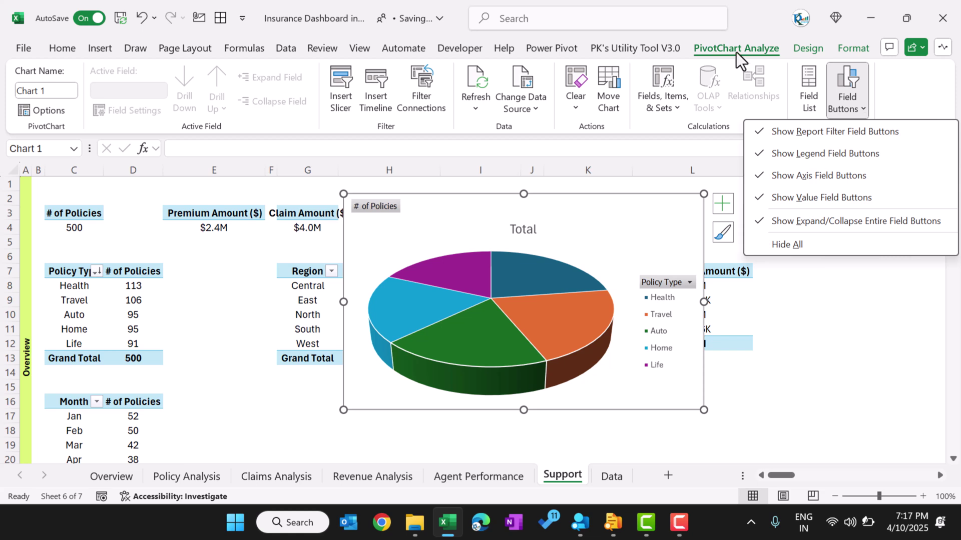
pyautogui.click(798, 245)
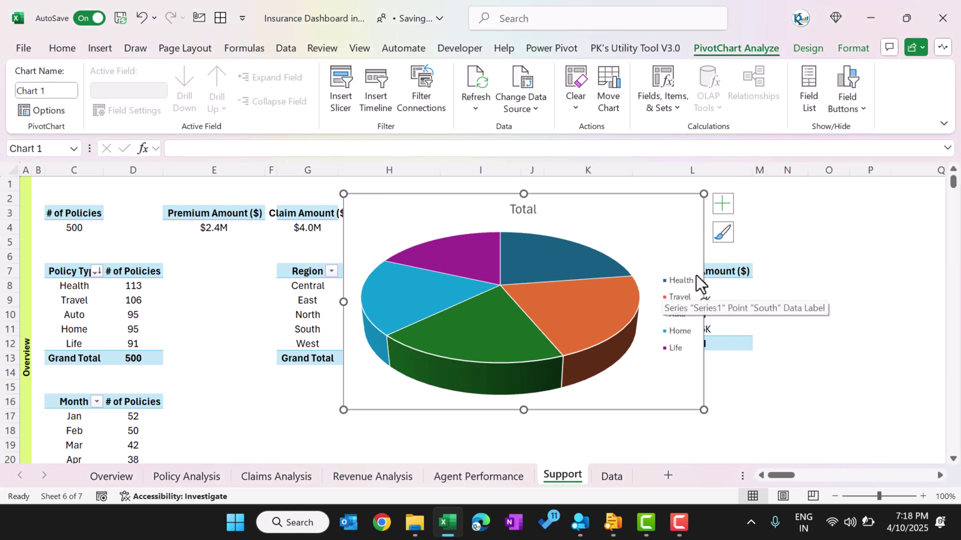
pyautogui.doubleClick(686, 296)
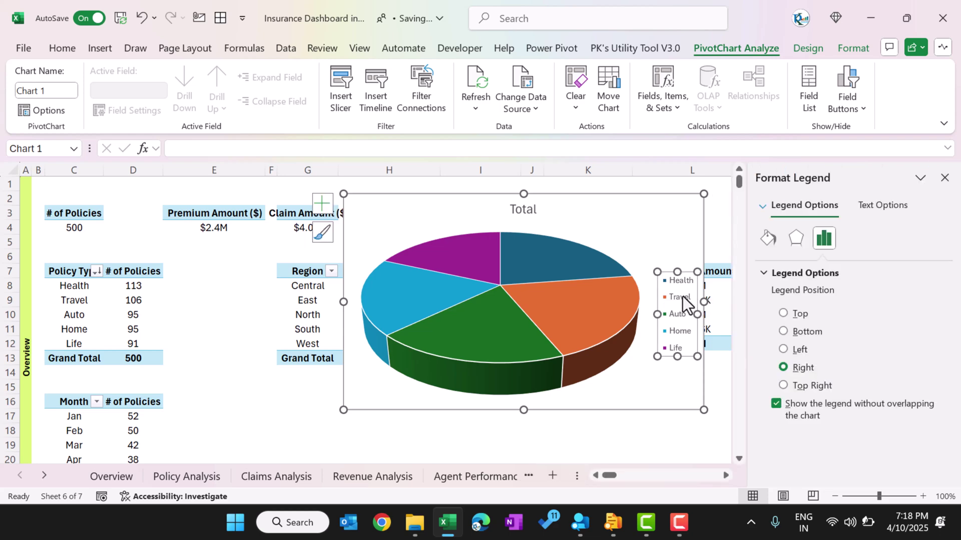
pyautogui.press('Delete')
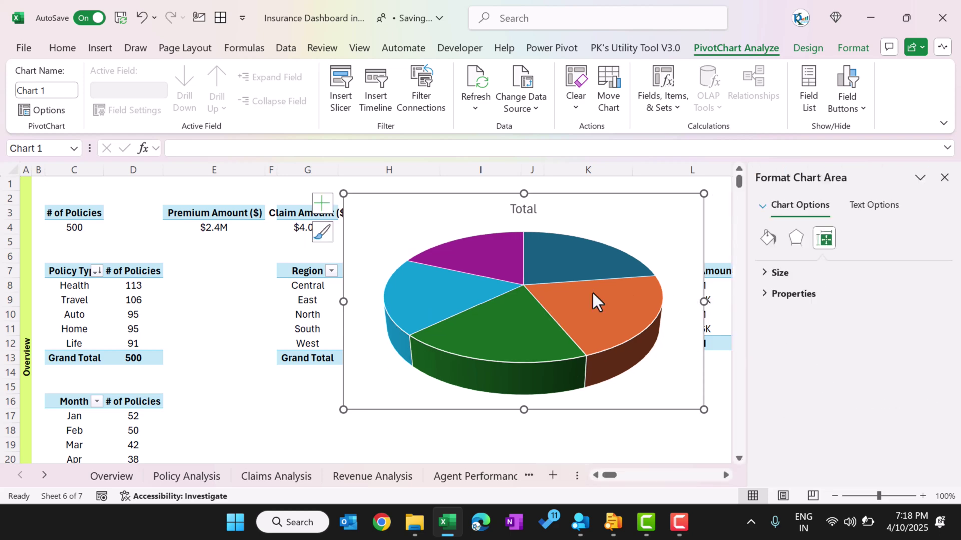
# Add data labels to the policy type pie chart and set their position to Outside End
pyautogui.click(577, 272)
pyautogui.click(661, 442)
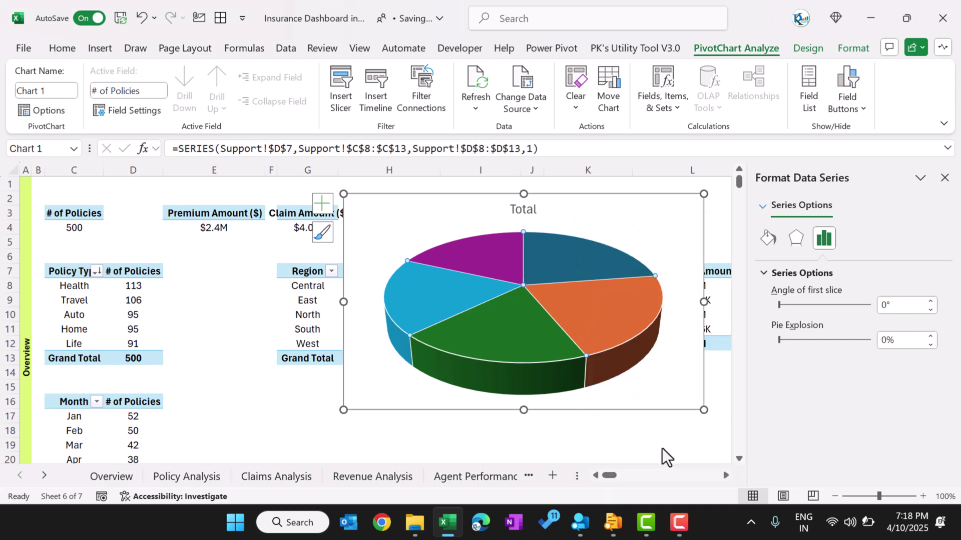
pyautogui.rightClick(581, 265)
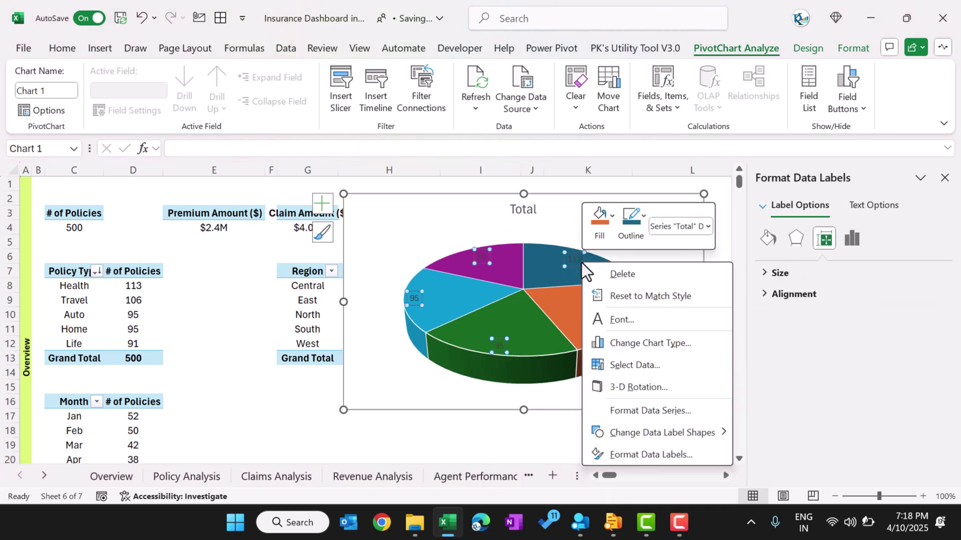
pyautogui.click(629, 456)
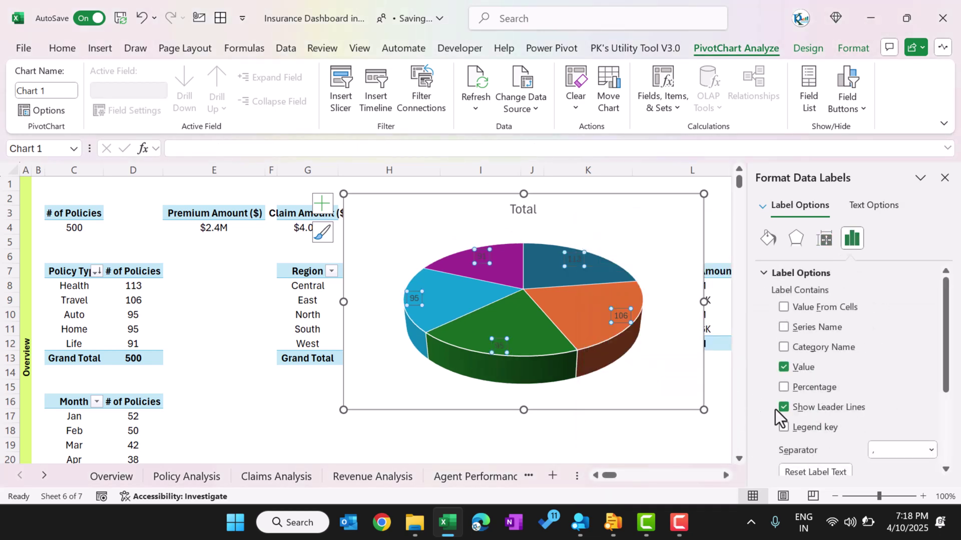
pyautogui.moveTo(946, 323); pyautogui.dragTo(948, 407)
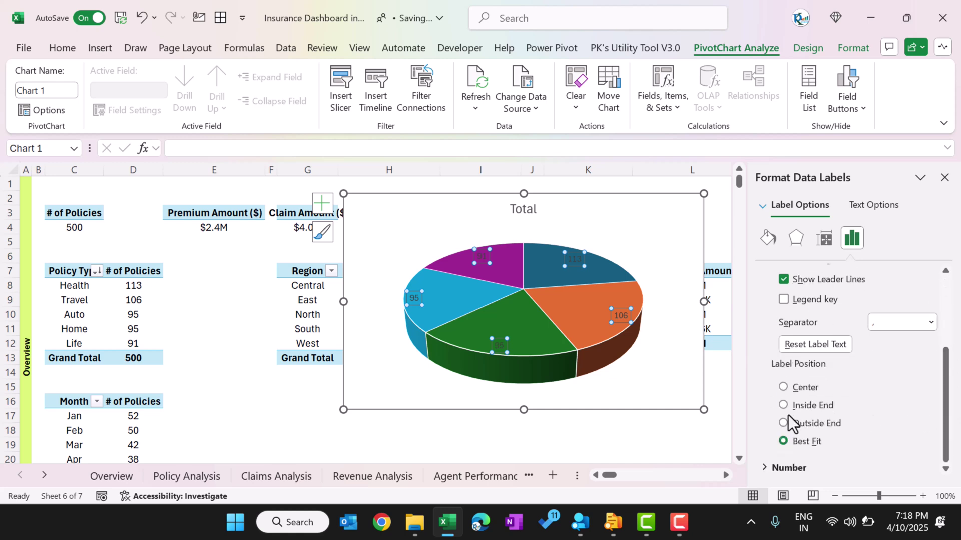
pyautogui.click(828, 423)
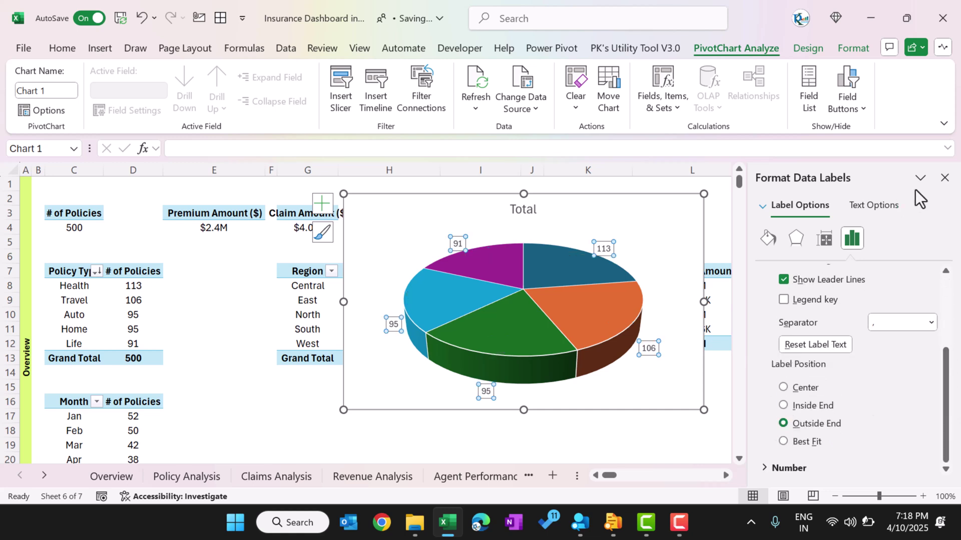
pyautogui.click(944, 179)
# Show the category name and percentage in the pie chart's data labels along with the value
pyautogui.rightClick(605, 250)
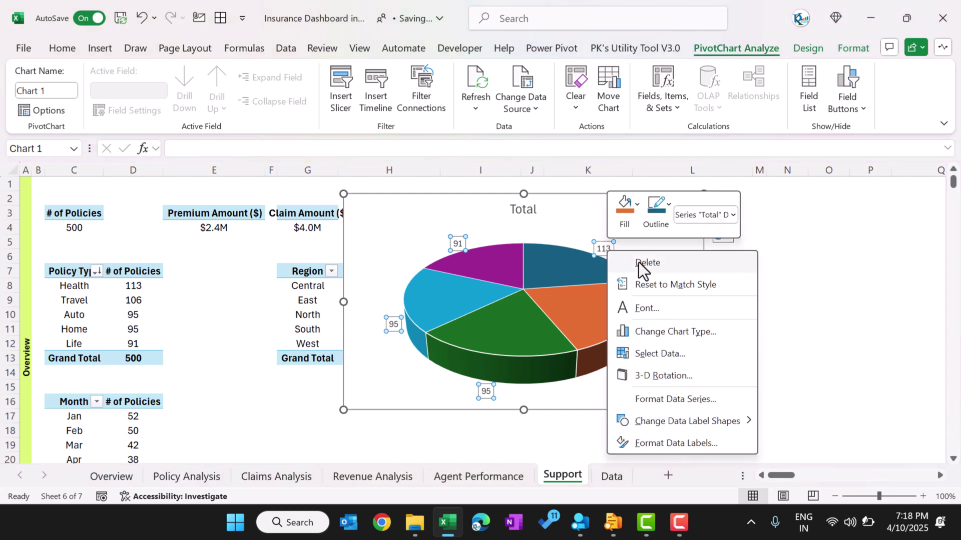
pyautogui.click(665, 441)
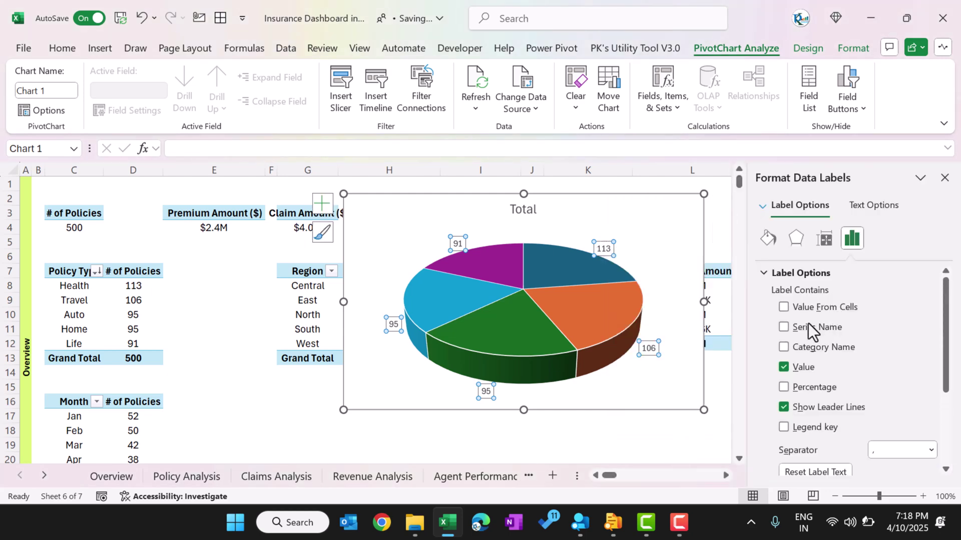
pyautogui.click(788, 349)
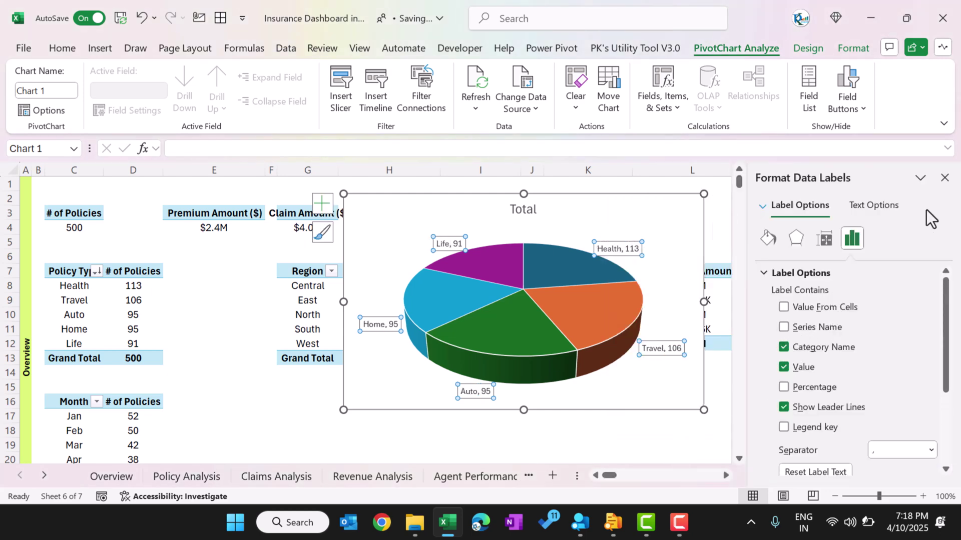
pyautogui.click(784, 388)
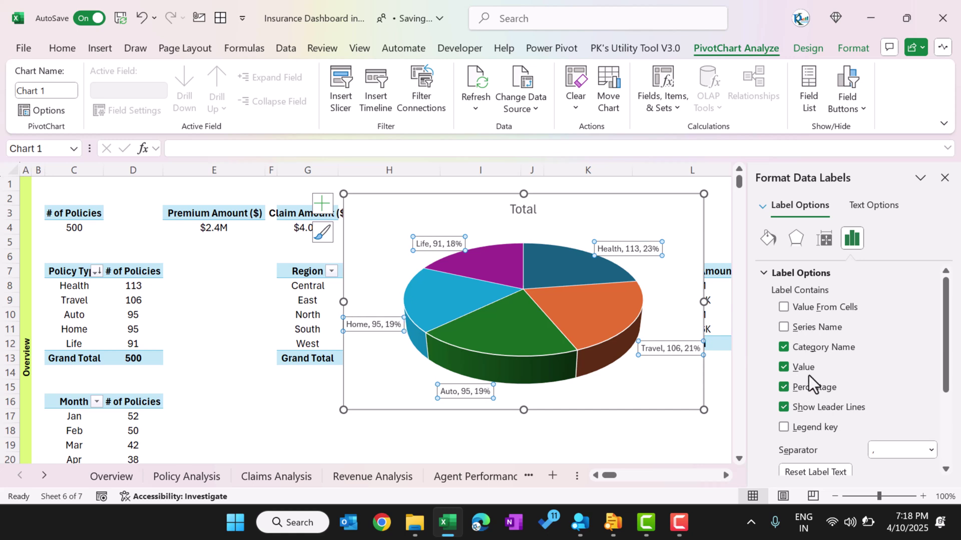
pyautogui.click(944, 178)
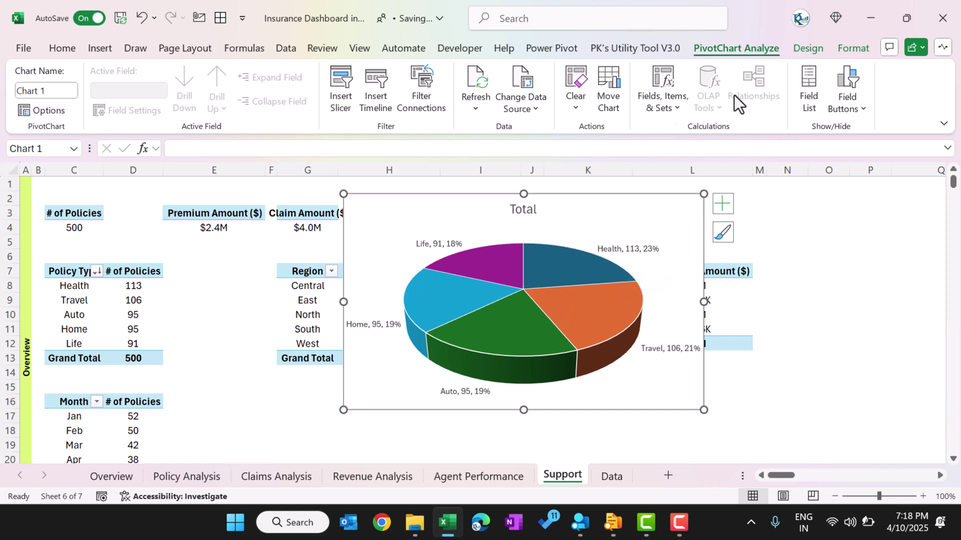
# Apply the first Bevel shape effect to the pie slices and move the chart left, beside the Policy Type table
pyautogui.click(515, 281)
pyautogui.click(821, 48)
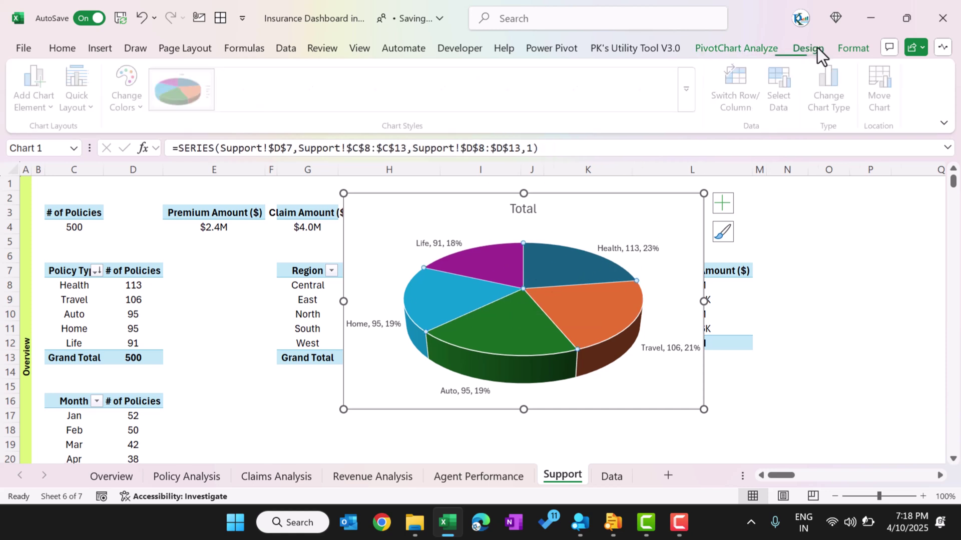
pyautogui.click(853, 48)
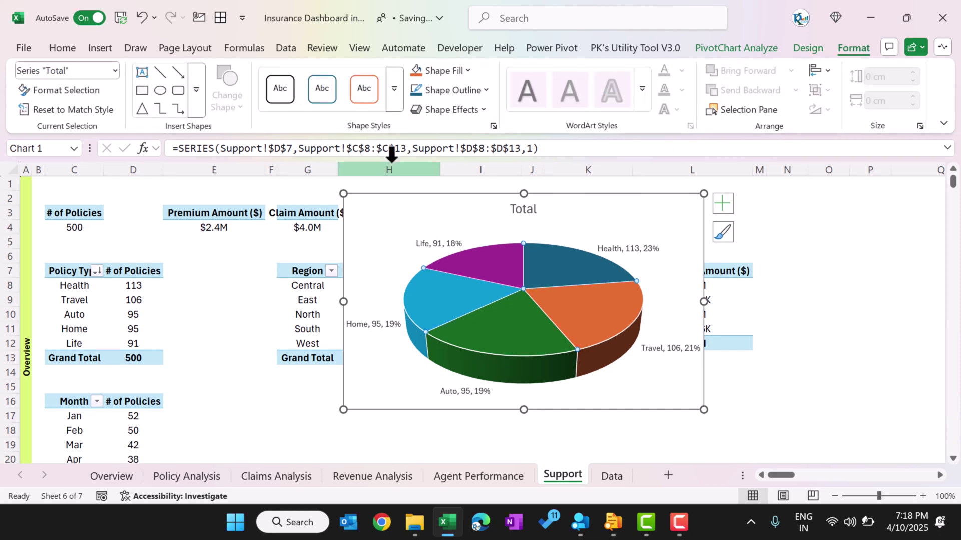
pyautogui.click(482, 110)
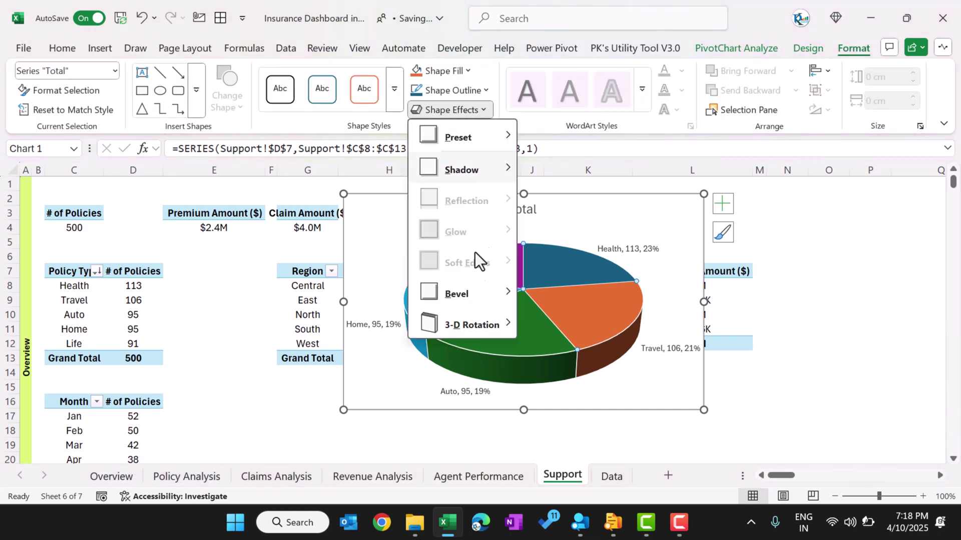
pyautogui.moveTo(472, 297)
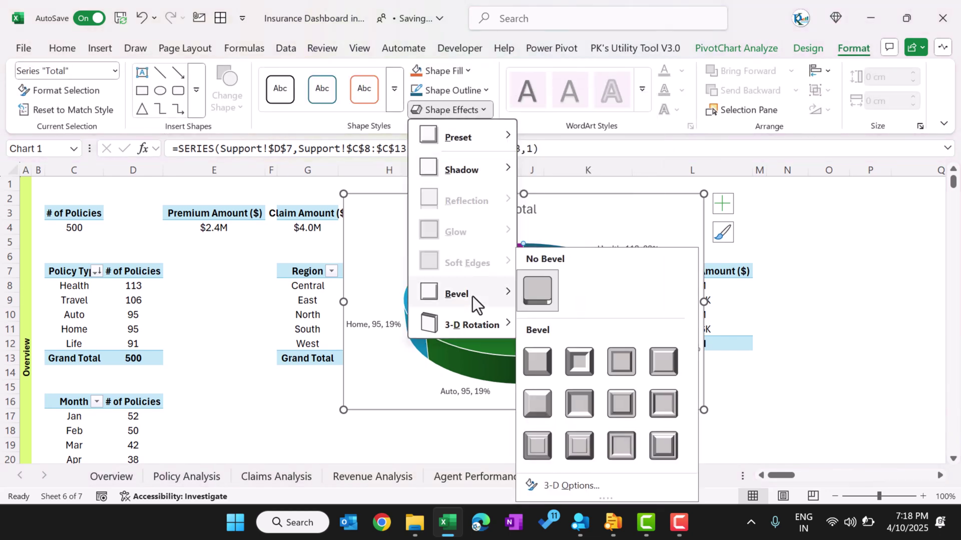
pyautogui.click(537, 363)
pyautogui.click(594, 226)
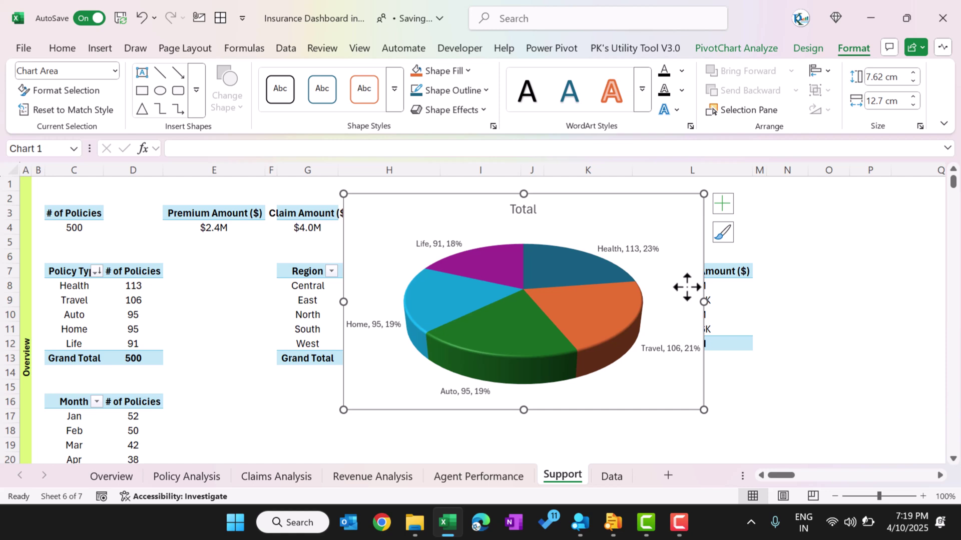
pyautogui.moveTo(433, 202); pyautogui.dragTo(370, 203)
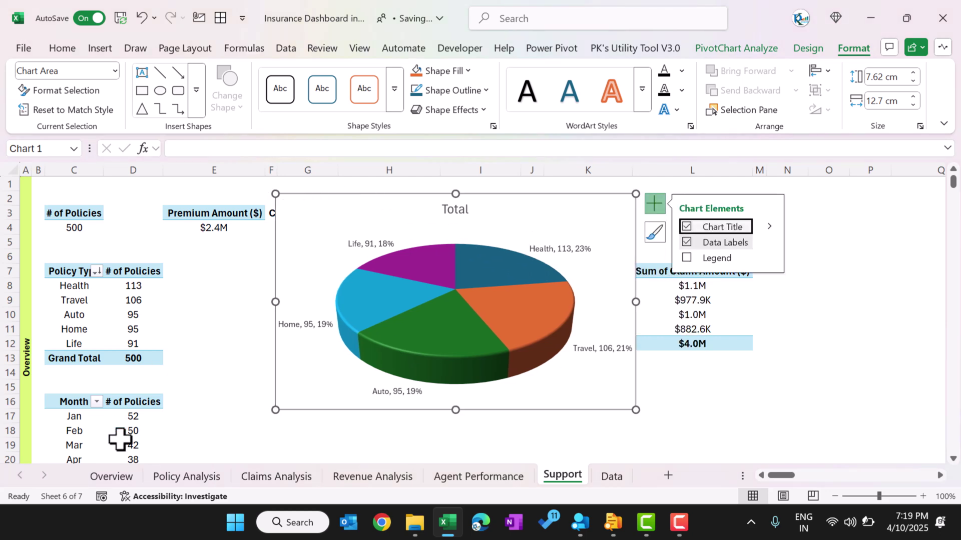
# Return to the Overview sheet and select the large background shape to examine the dashboard's layout
pyautogui.click(111, 477)
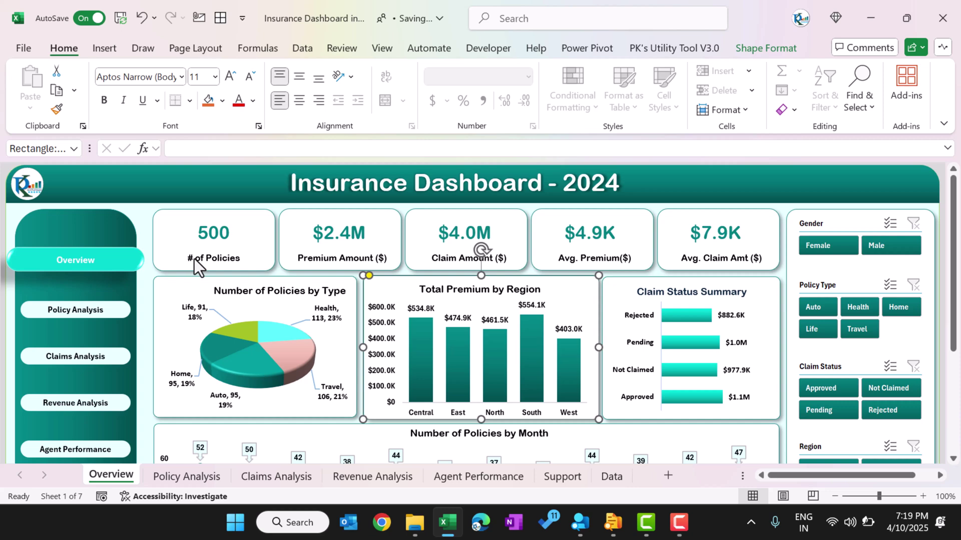
pyautogui.click(142, 224)
pyautogui.scroll(-1, 242, 217)
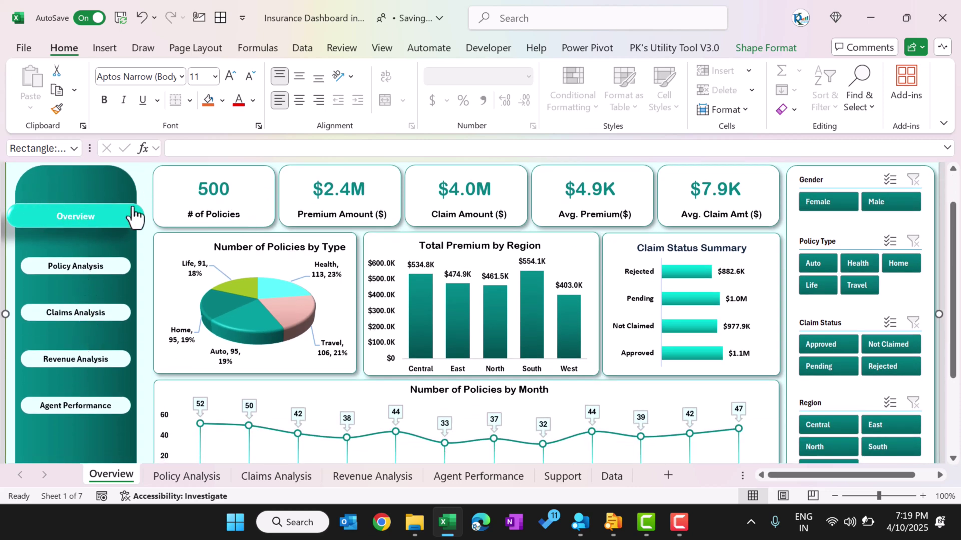
pyautogui.scroll(1, 133, 210)
pyautogui.scroll(1, 140, 222)
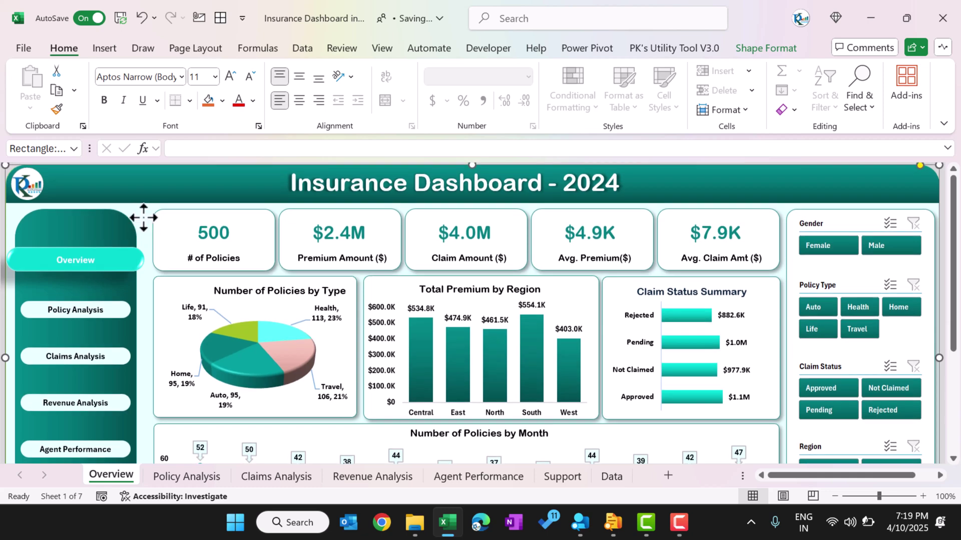
# Move the sidebar's green background shape over the dashboard cards and bring it back behind the navigation buttons
pyautogui.click(116, 223)
pyautogui.moveTo(79, 225); pyautogui.dragTo(167, 174)
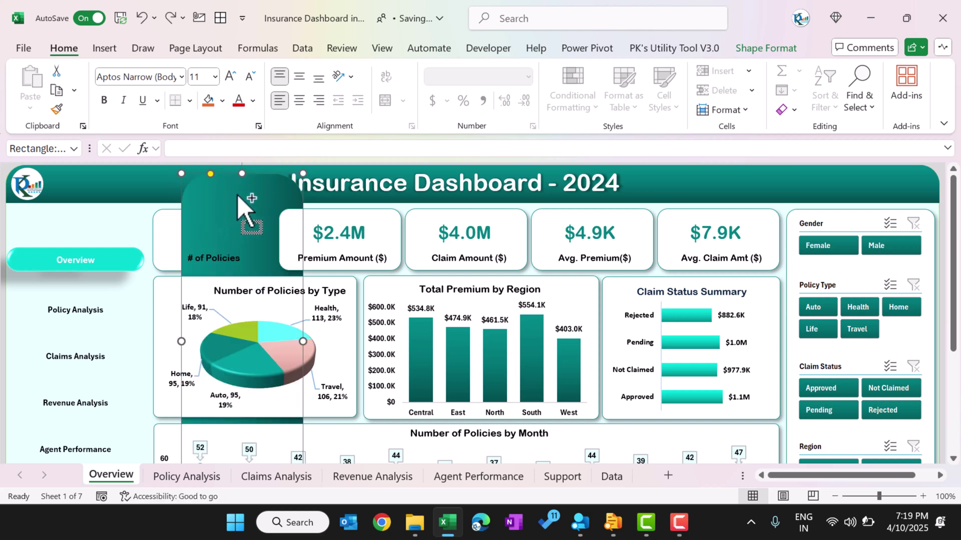
pyautogui.hotkey('ctrl', 'z')
pyautogui.hotkey('ctrl', 'z')
pyautogui.moveTo(84, 205); pyautogui.dragTo(63, 205)
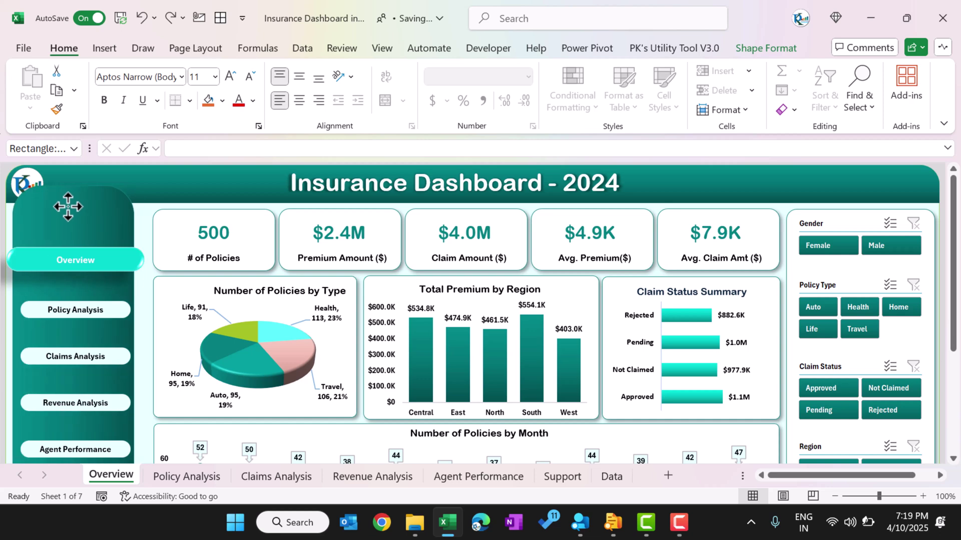
# Select the Overview and Policy Analysis navigation buttons and check the Overview button's hyperlink target
pyautogui.click(100, 268)
pyautogui.click(100, 263)
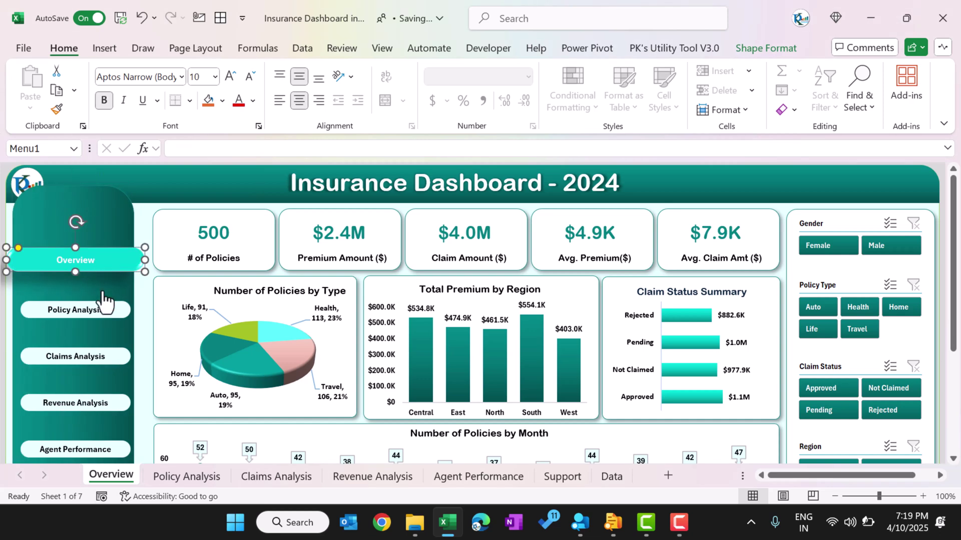
pyautogui.click(102, 315)
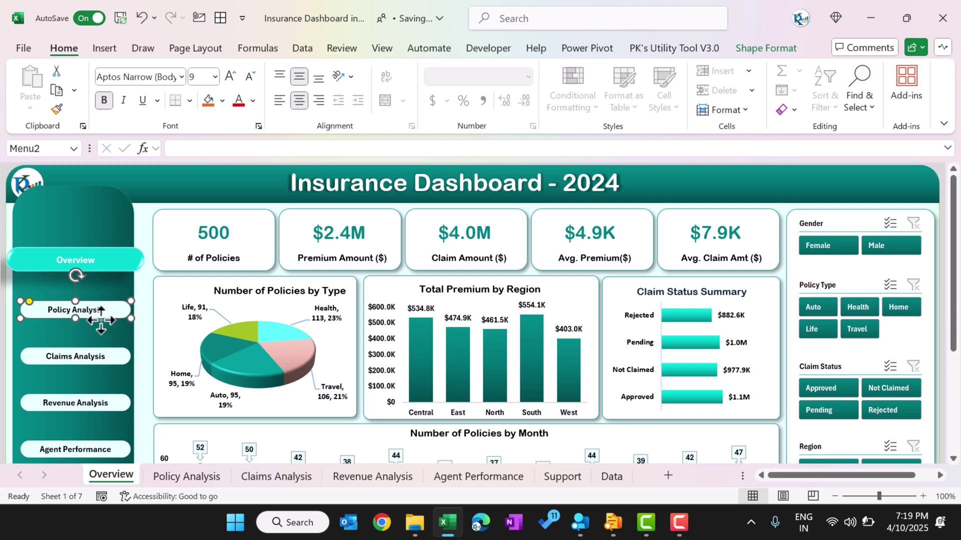
pyautogui.rightClick(118, 272)
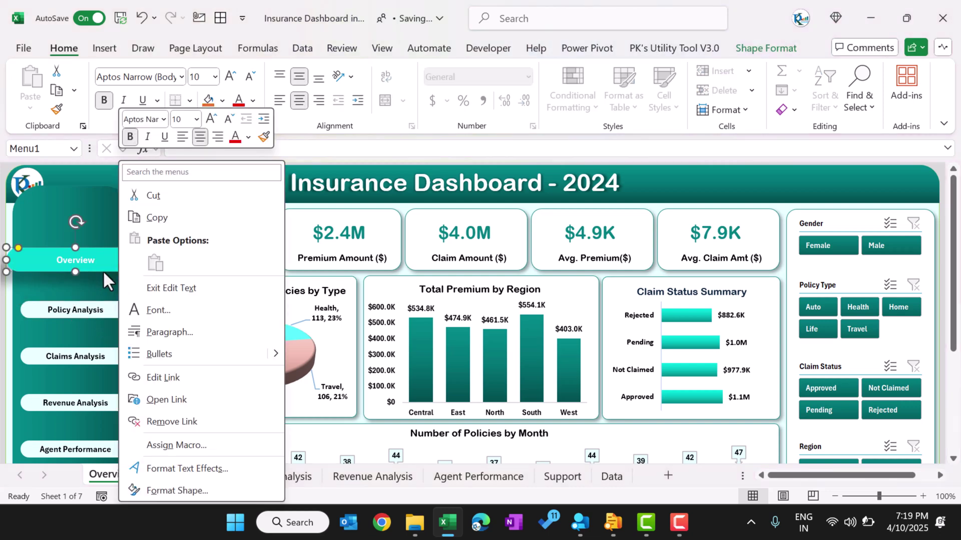
pyautogui.click(104, 270)
pyautogui.rightClick(105, 267)
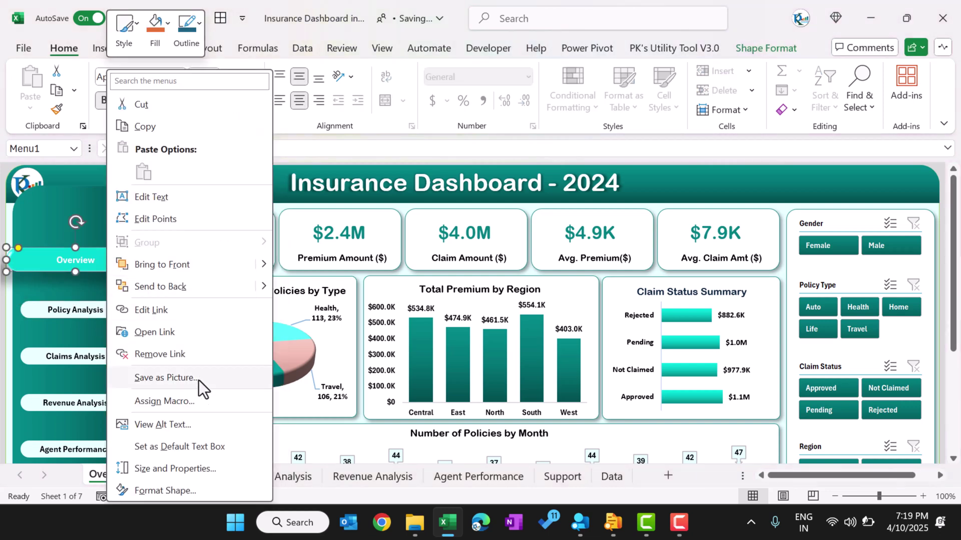
pyautogui.click(161, 311)
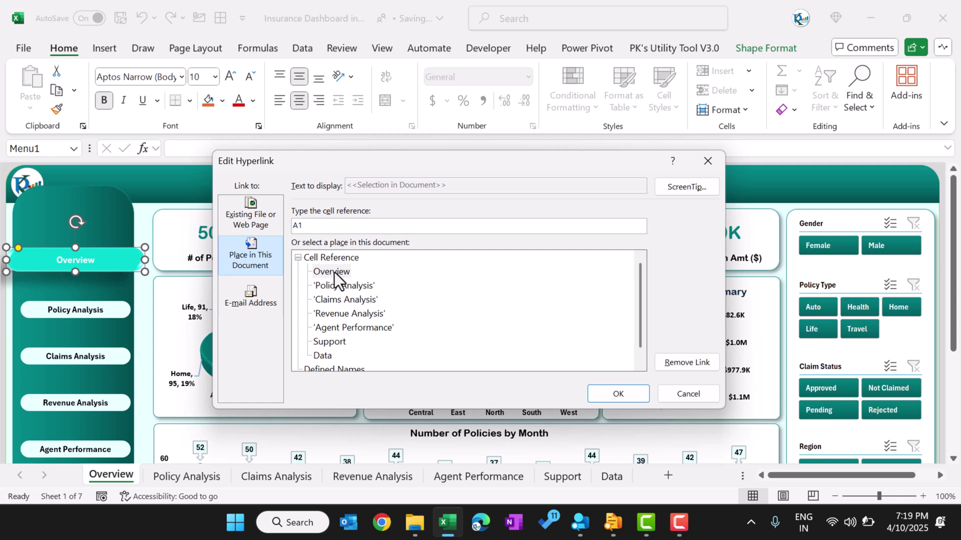
pyautogui.press('Return')
# Check which sheet the Policy Analysis navigation button's hyperlink points to
pyautogui.rightClick(113, 314)
pyautogui.click(100, 315)
pyautogui.rightClick(101, 314)
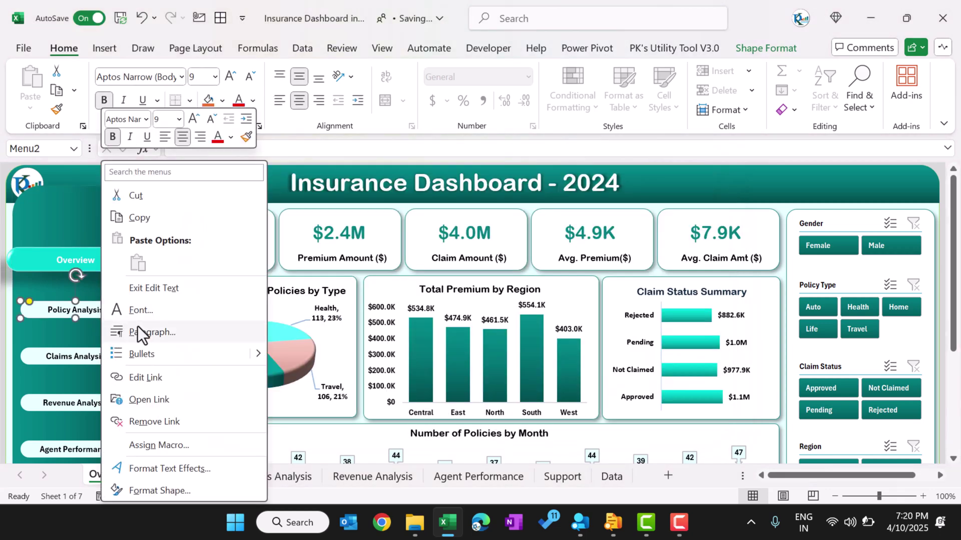
pyautogui.click(150, 377)
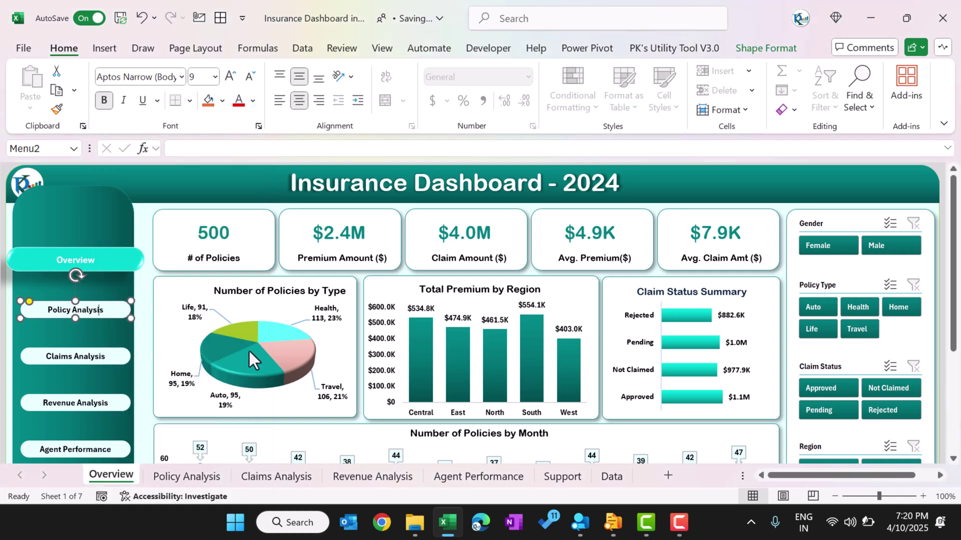
pyautogui.moveTo(257, 251); pyautogui.dragTo(462, 158)
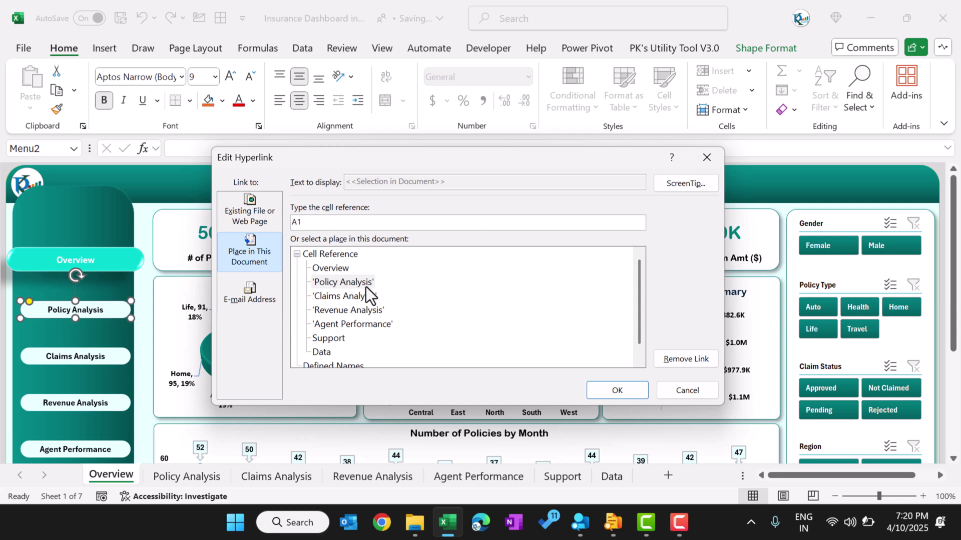
pyautogui.click(614, 394)
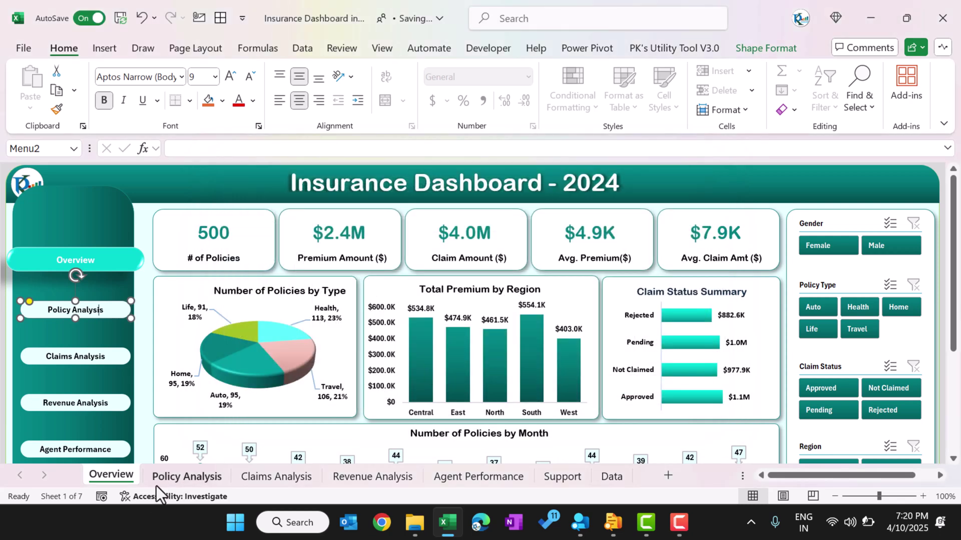
# Go to the Policy Analysis sheet and select its Gender slicer to examine it
pyautogui.click(184, 476)
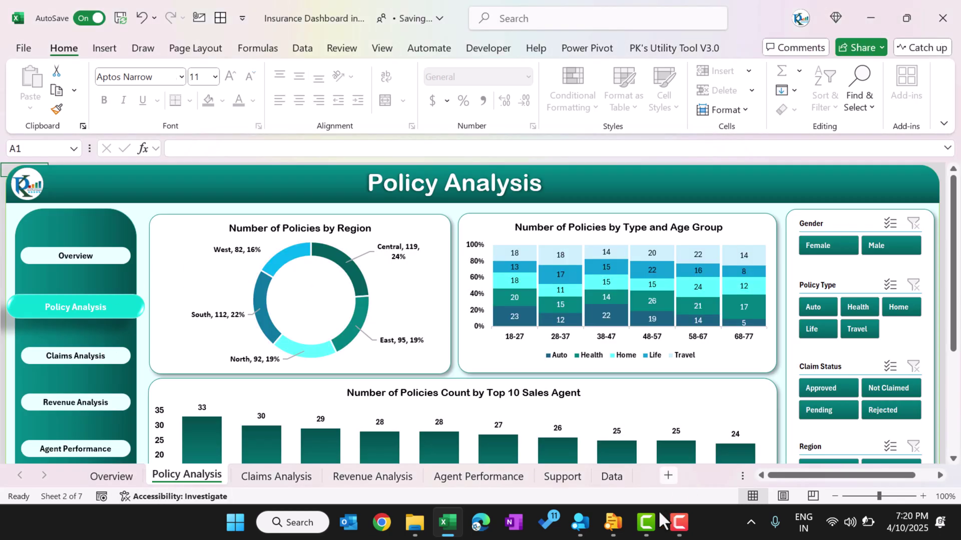
pyautogui.click(837, 223)
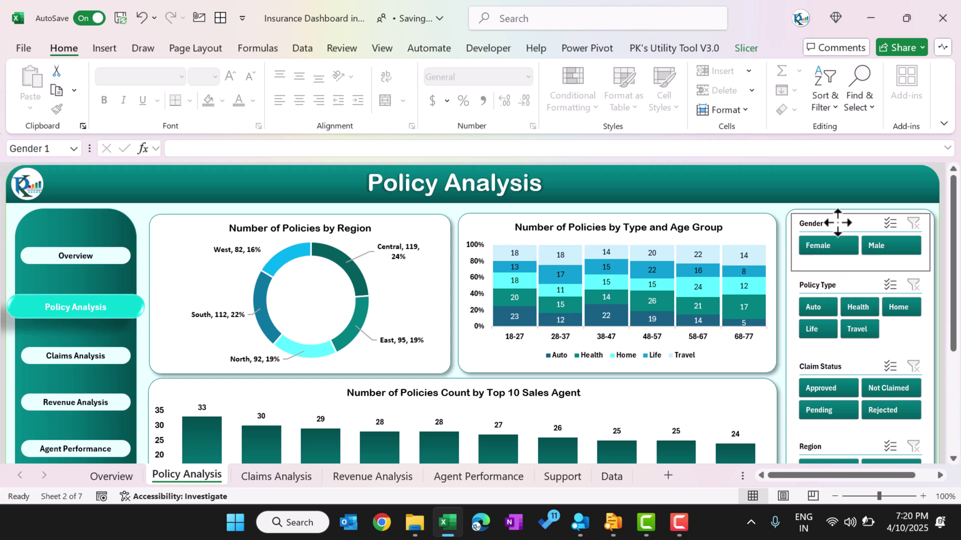
# On the Support sheet, insert a Gender slicer for the Policy Type PivotTable
pyautogui.click(612, 477)
pyautogui.click(563, 478)
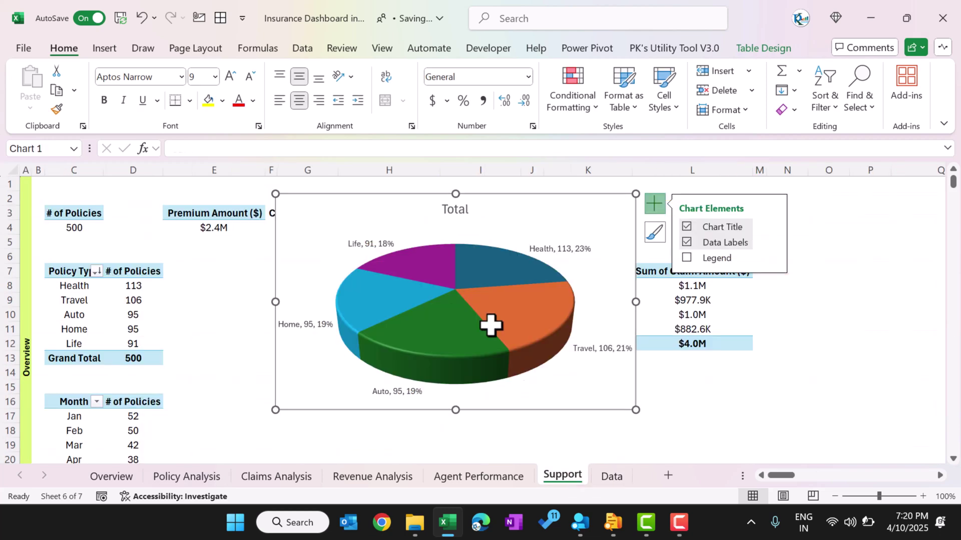
pyautogui.click(170, 287)
pyautogui.click(132, 290)
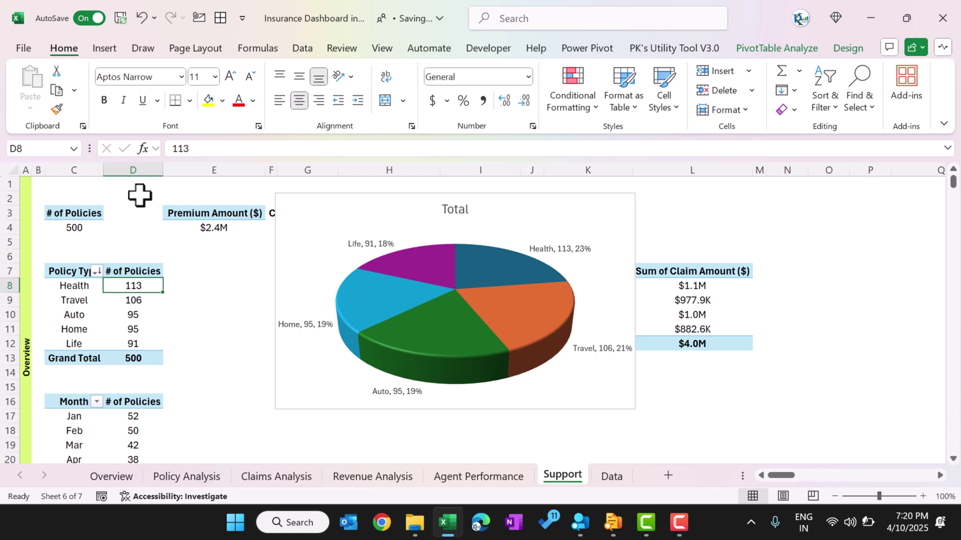
pyautogui.click(104, 48)
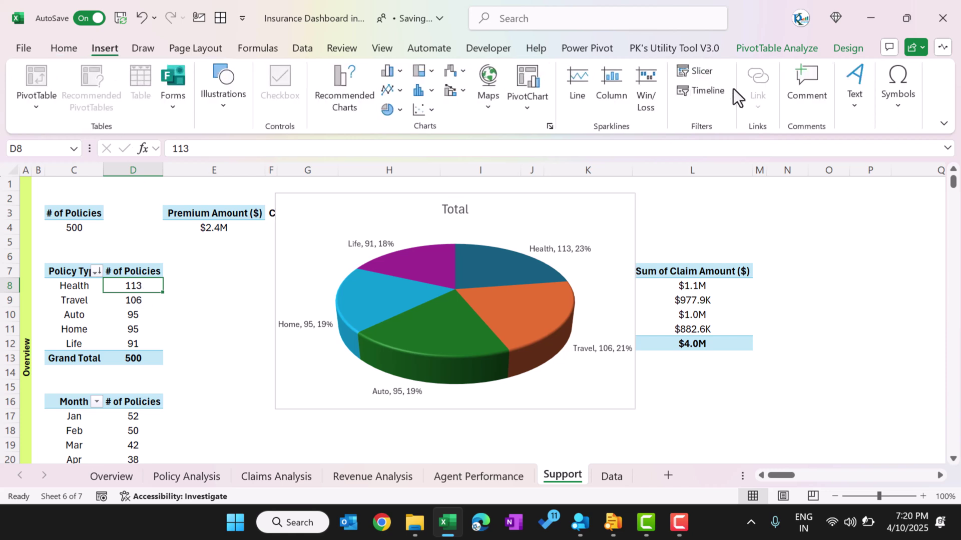
pyautogui.click(699, 73)
pyautogui.moveTo(655, 113); pyautogui.dragTo(527, 147)
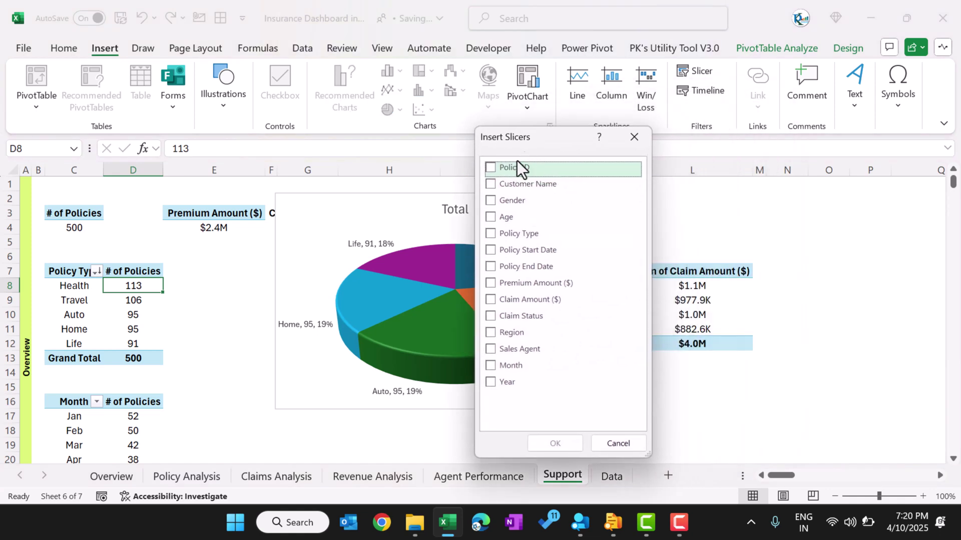
pyautogui.click(493, 201)
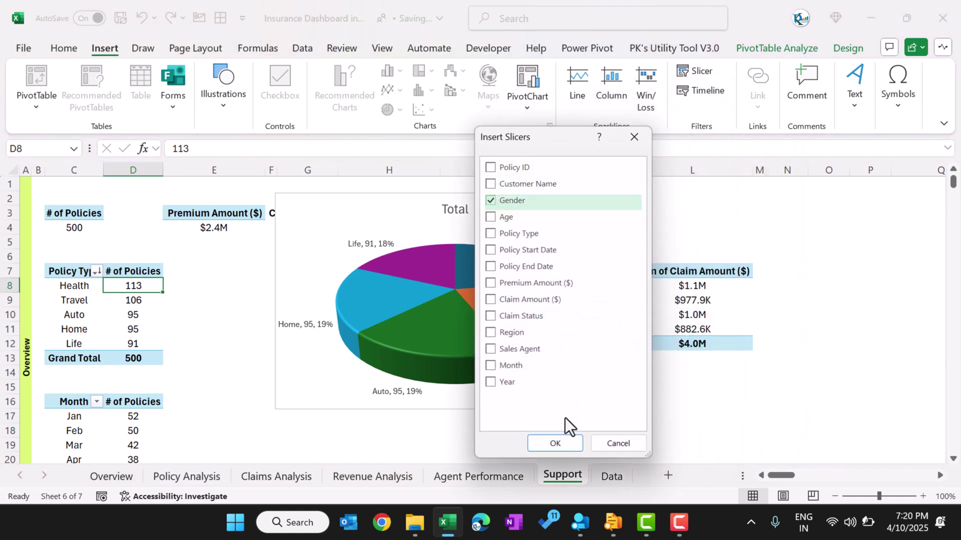
pyautogui.click(565, 447)
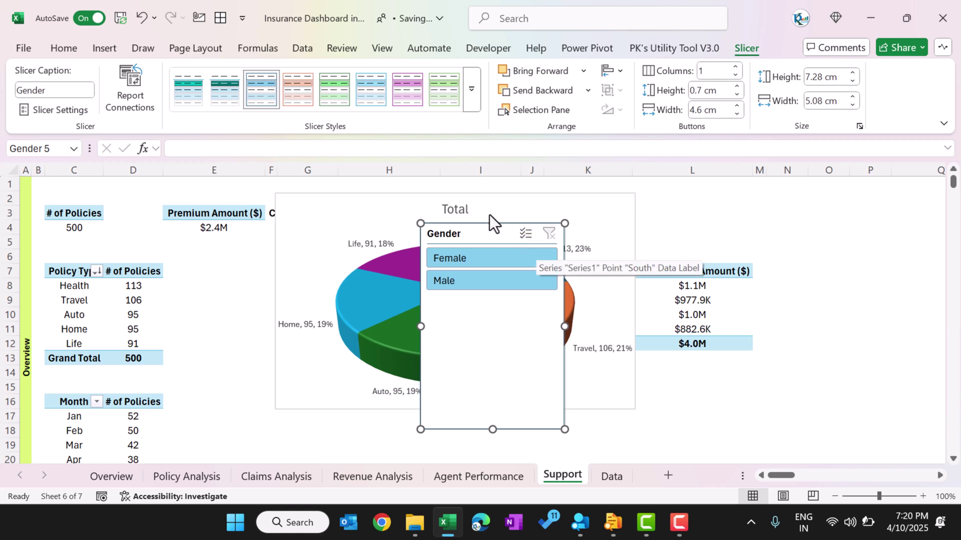
# Place the Gender slicer beside the pie chart, arrange its buttons in 2 columns and shorten it to about 2.21 cm high
pyautogui.moveTo(470, 232); pyautogui.dragTo(730, 218)
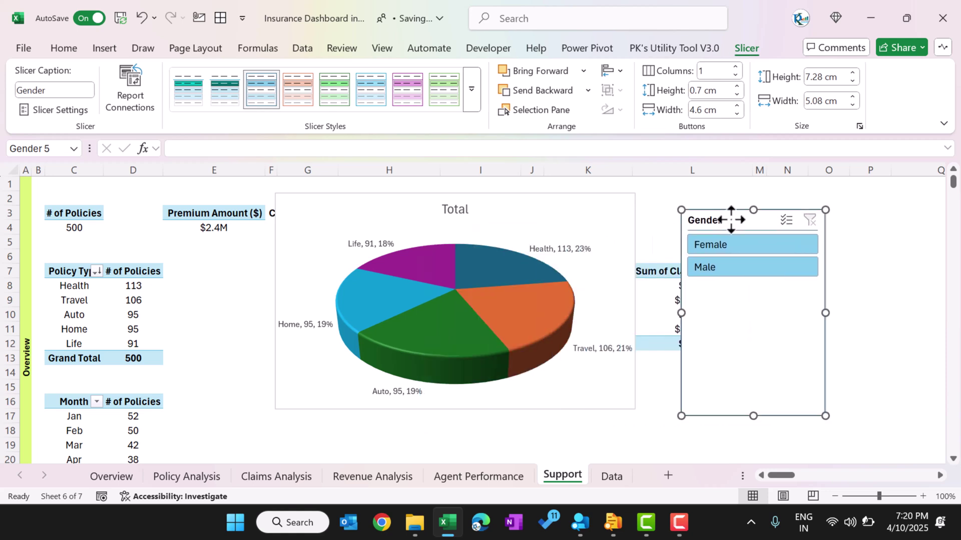
pyautogui.moveTo(783, 373); pyautogui.dragTo(763, 360)
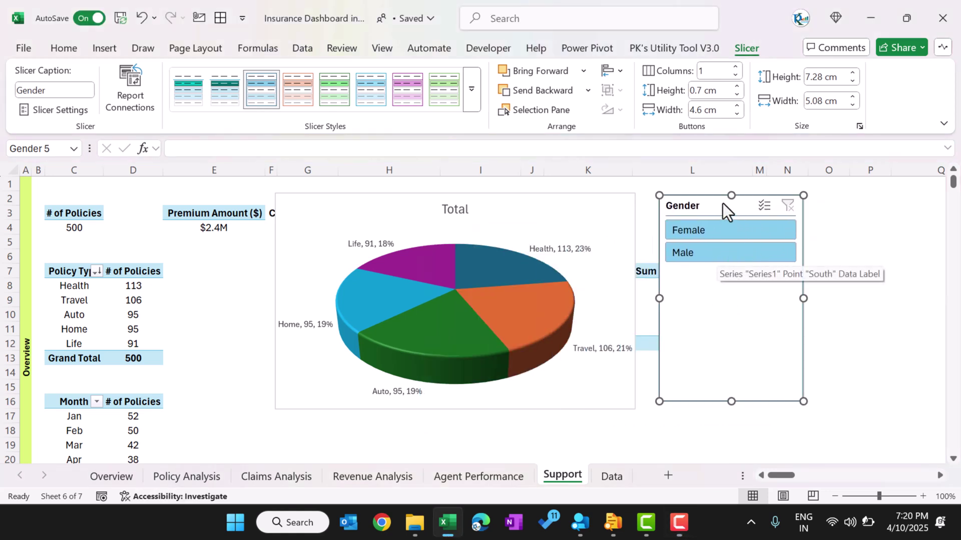
pyautogui.click(736, 66)
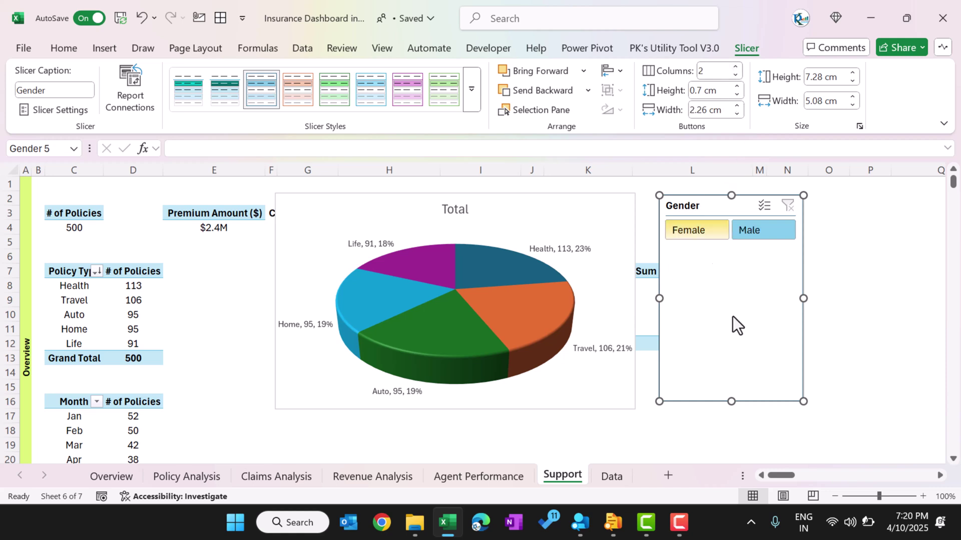
pyautogui.moveTo(730, 401); pyautogui.dragTo(733, 257)
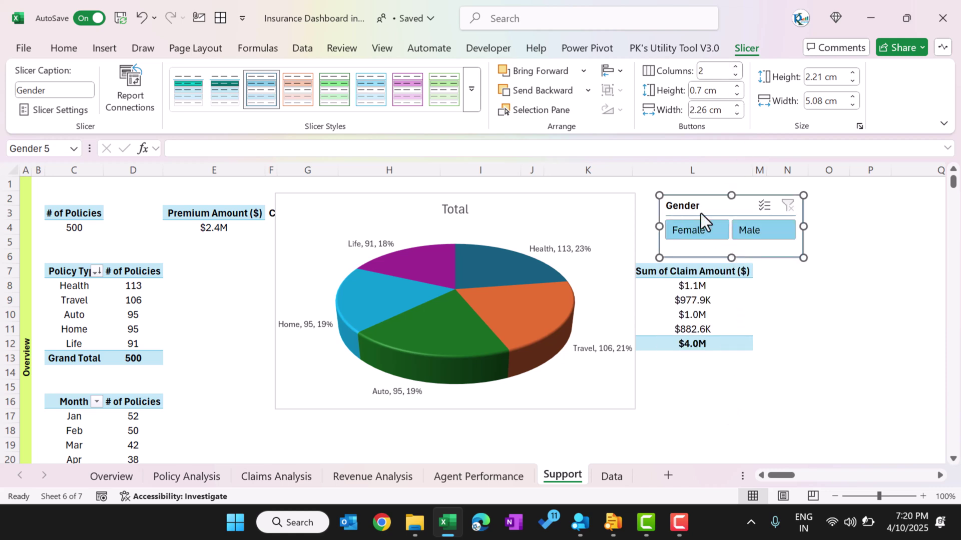
pyautogui.moveTo(716, 208); pyautogui.dragTo(703, 207)
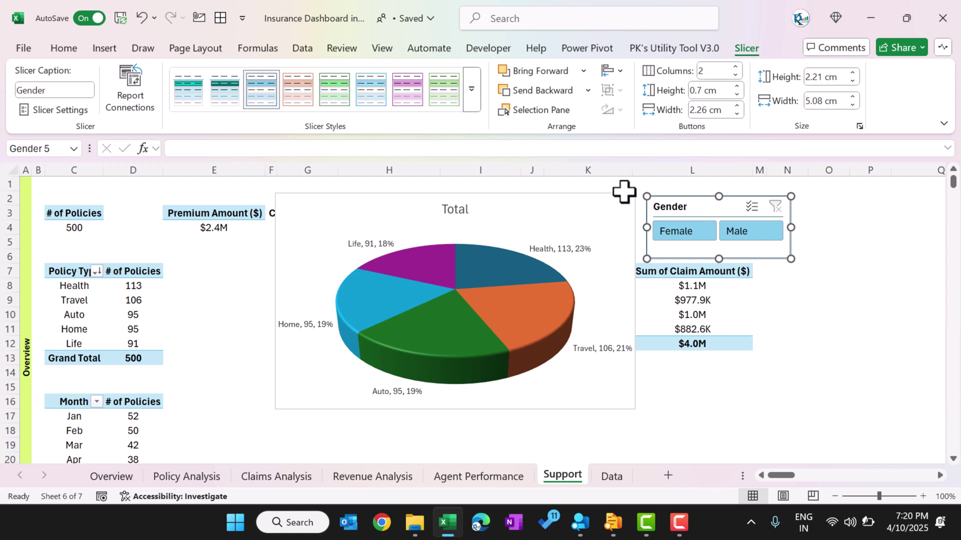
# Try the dark teal custom style on the Gender slicer and replace it with the light blue style from the Dark group
pyautogui.click(470, 96)
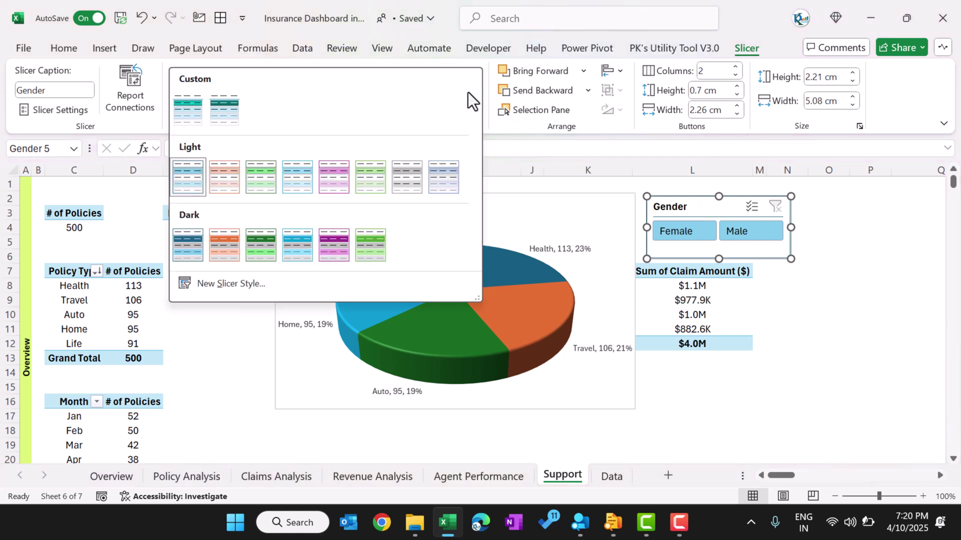
pyautogui.click(220, 115)
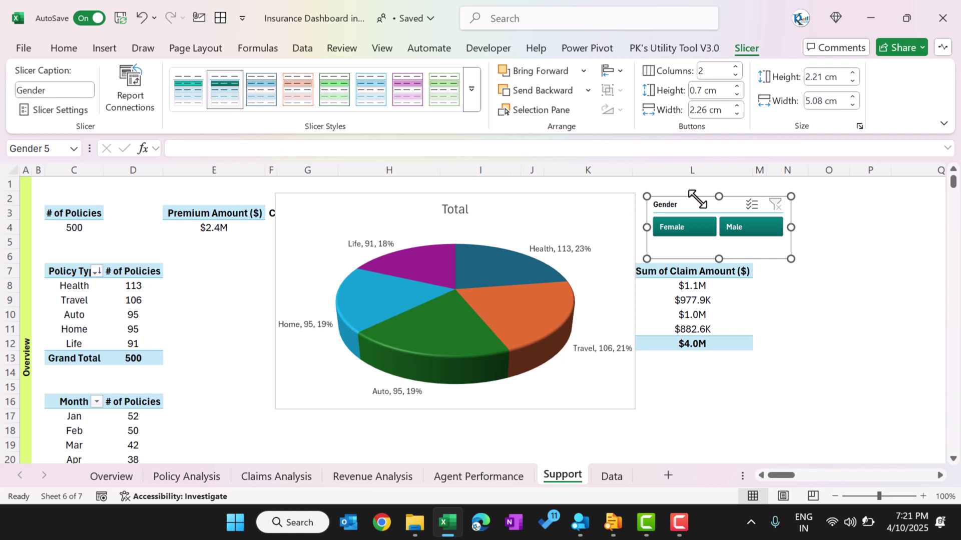
pyautogui.click(473, 85)
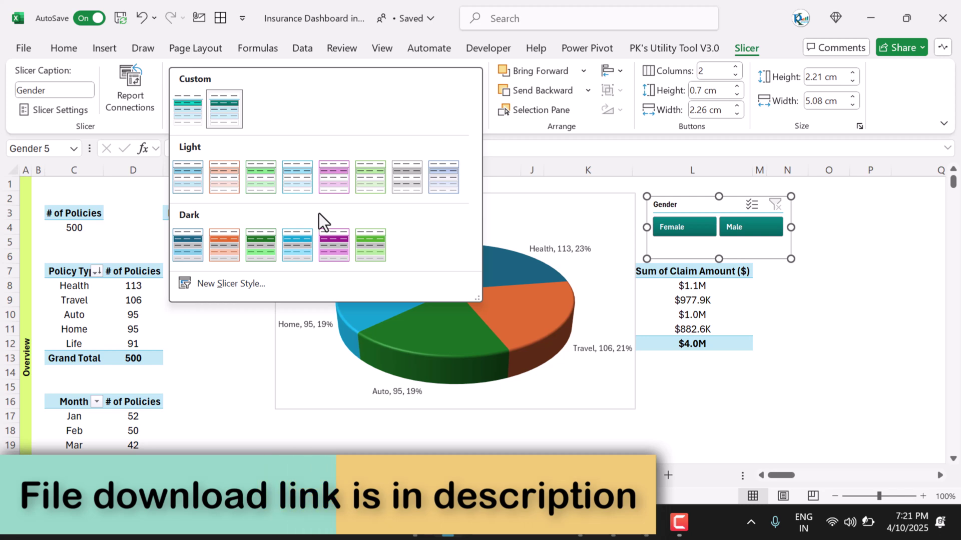
pyautogui.click(302, 241)
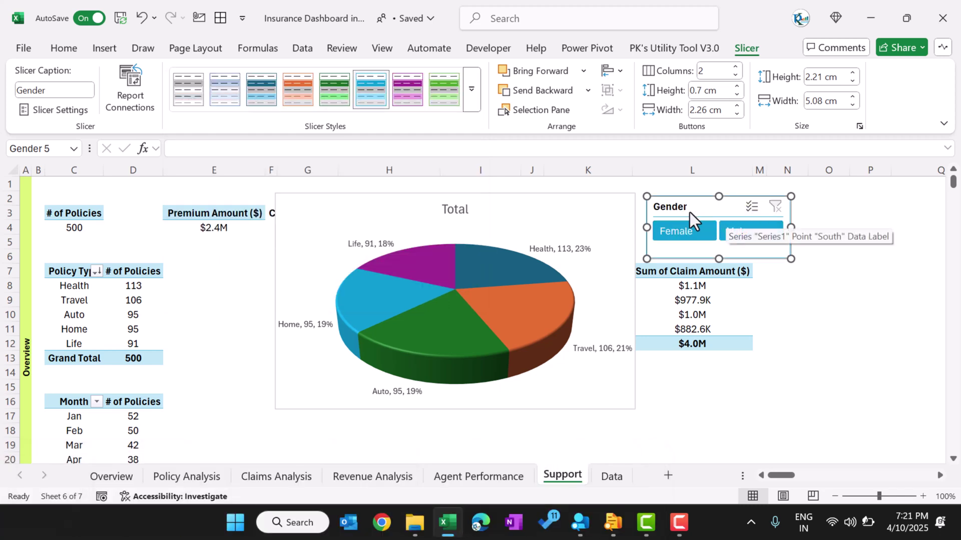
# Duplicate the light blue Dark slicer style as a new custom style for editing
pyautogui.click(473, 100)
pyautogui.rightClick(295, 242)
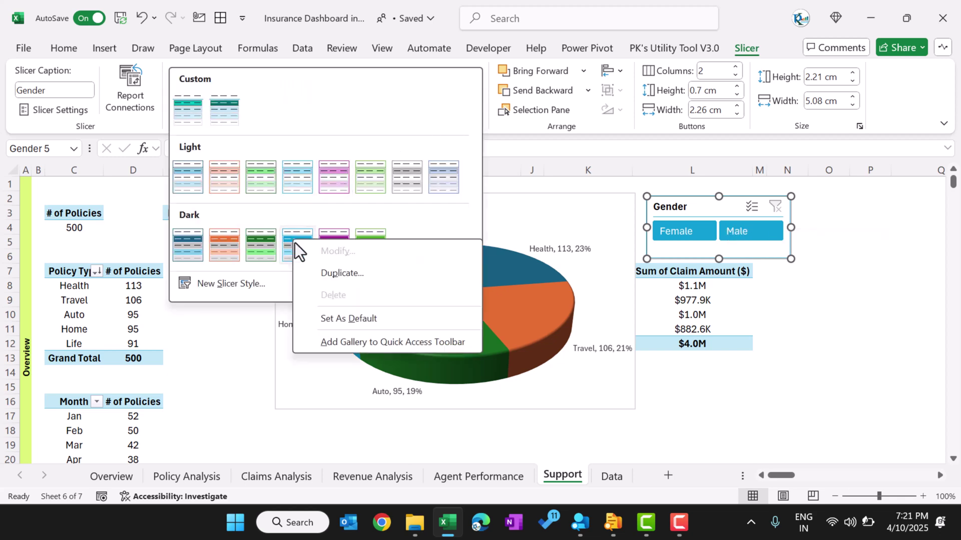
pyautogui.click(343, 274)
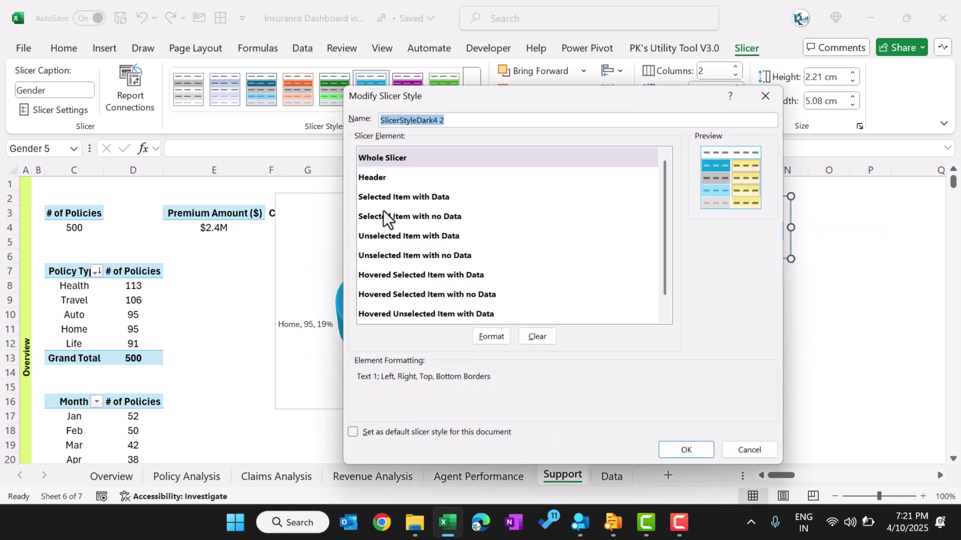
# Format the duplicated style's Whole Slicer element with font size 8 and no border
pyautogui.click(389, 163)
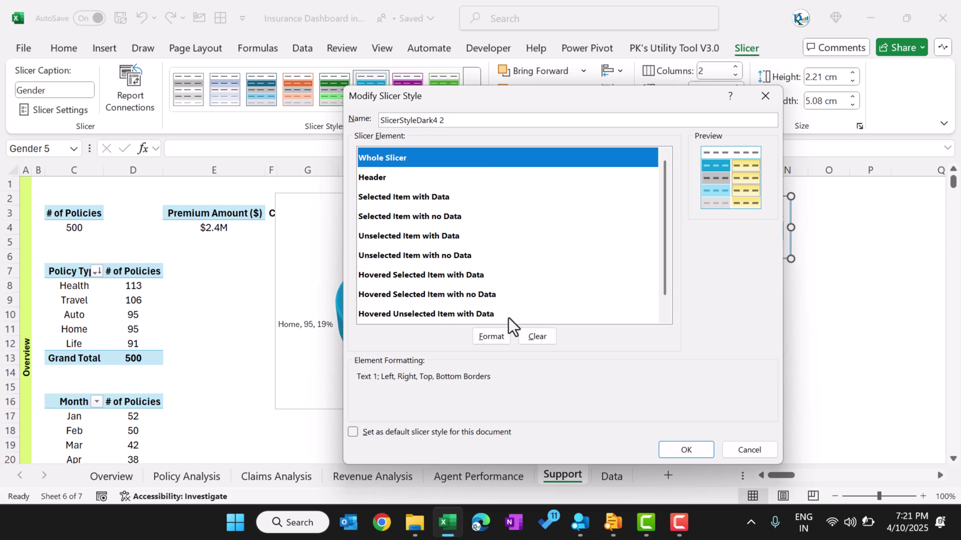
pyautogui.click(497, 337)
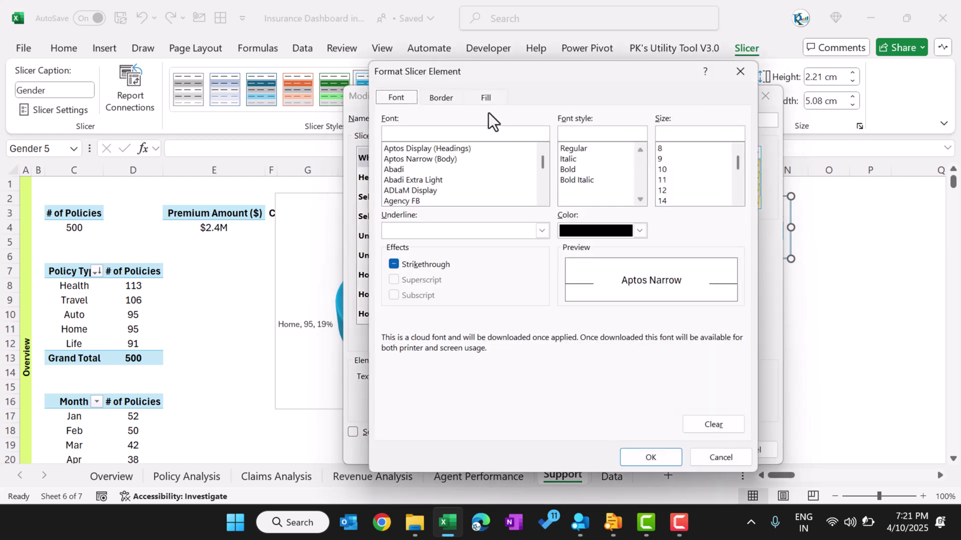
pyautogui.click(442, 98)
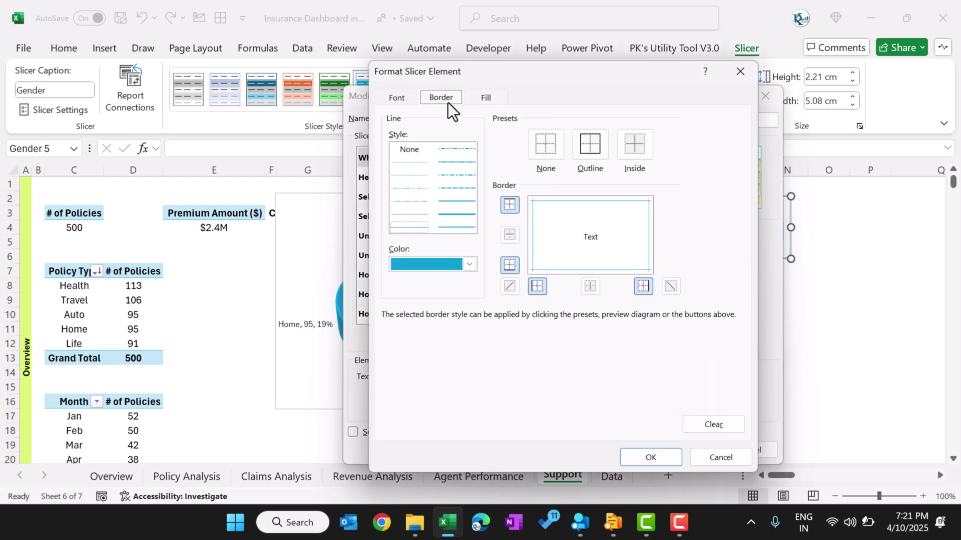
pyautogui.click(394, 99)
pyautogui.click(668, 149)
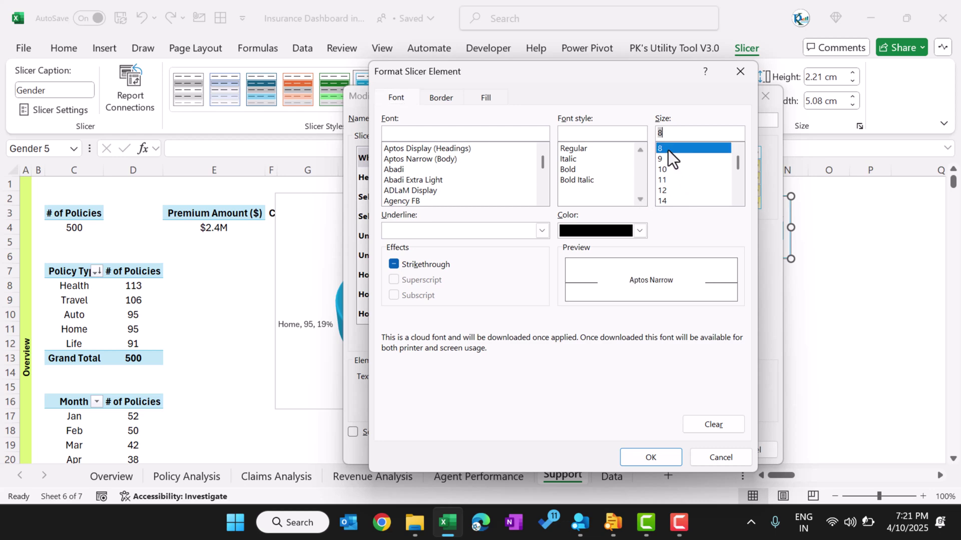
pyautogui.click(437, 99)
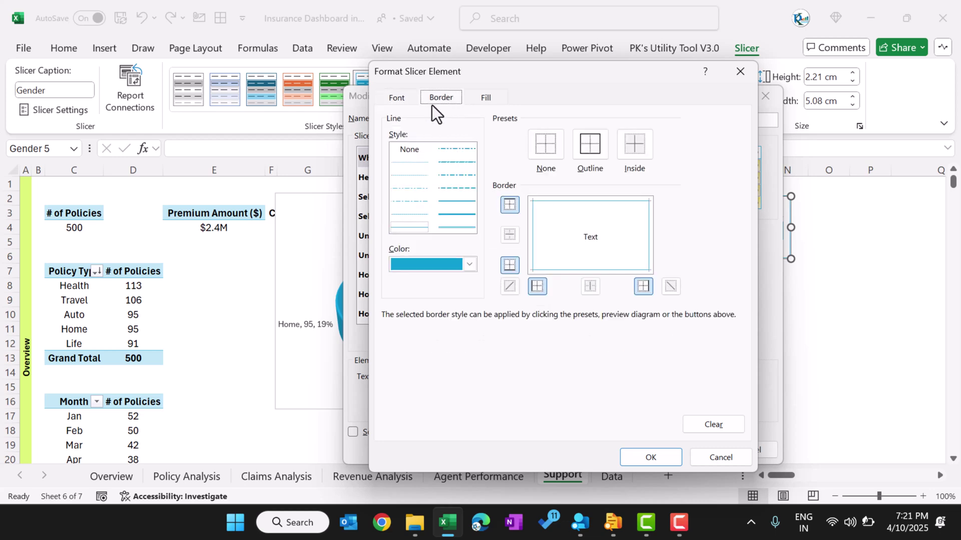
pyautogui.click(553, 141)
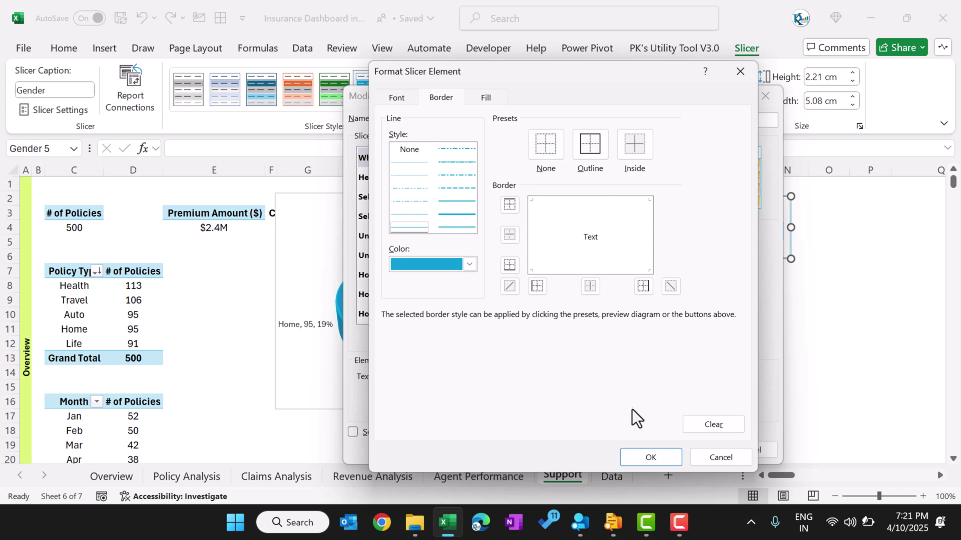
pyautogui.click(649, 456)
# Give the Selected Item with Data element a two-color gradient fill with a teal shade as Color 1
pyautogui.click(403, 201)
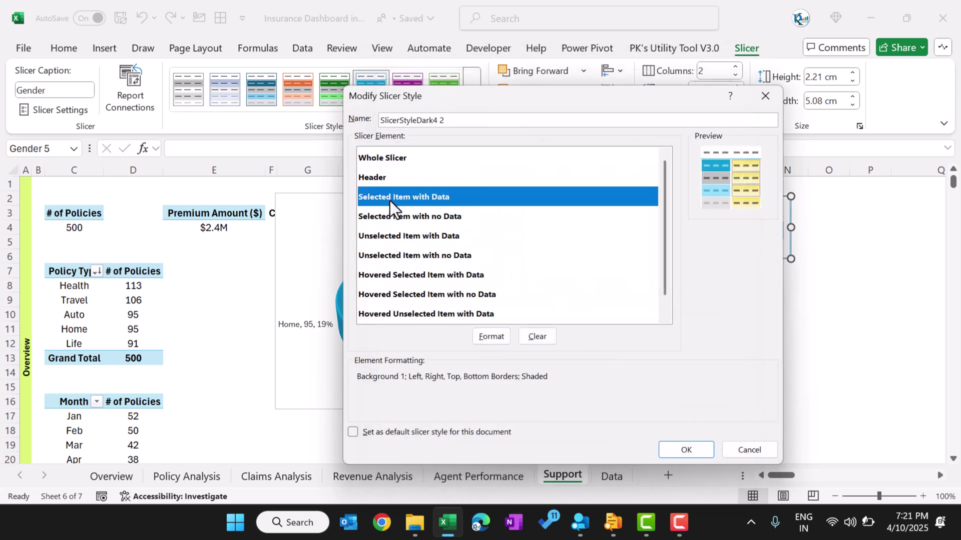
pyautogui.click(491, 336)
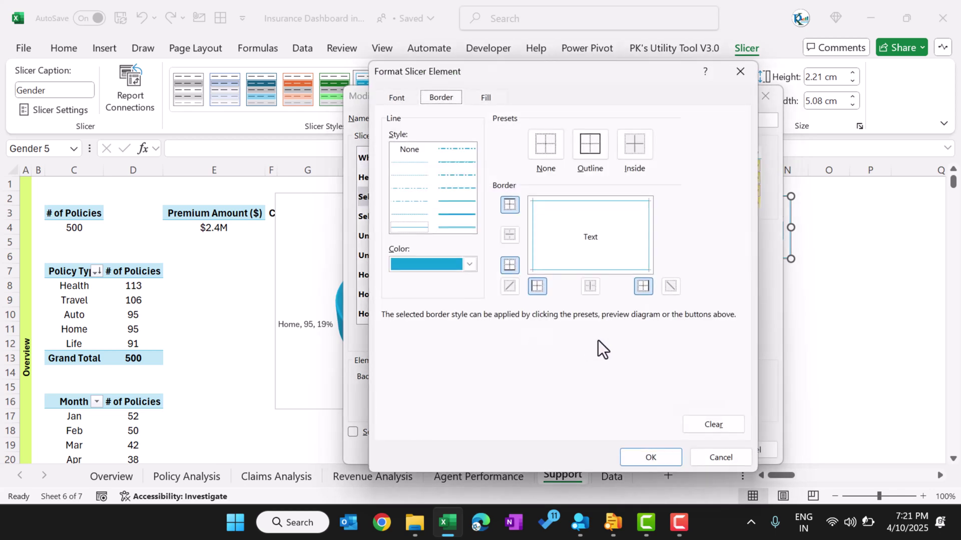
pyautogui.click(487, 97)
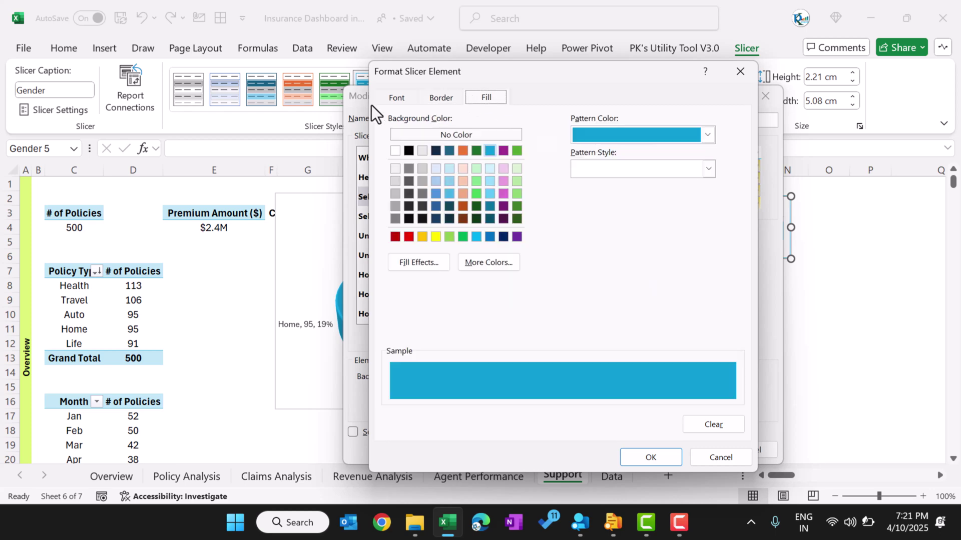
pyautogui.click(434, 267)
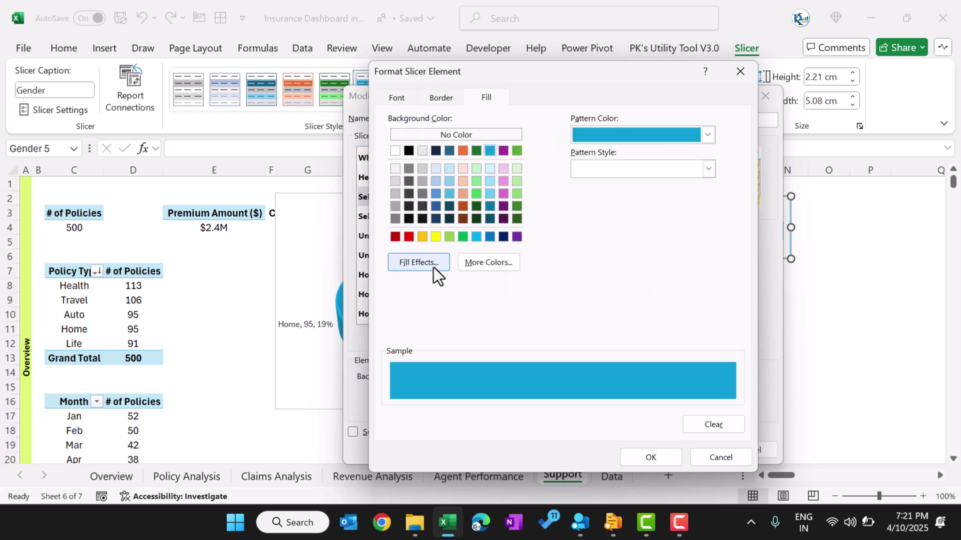
pyautogui.click(614, 165)
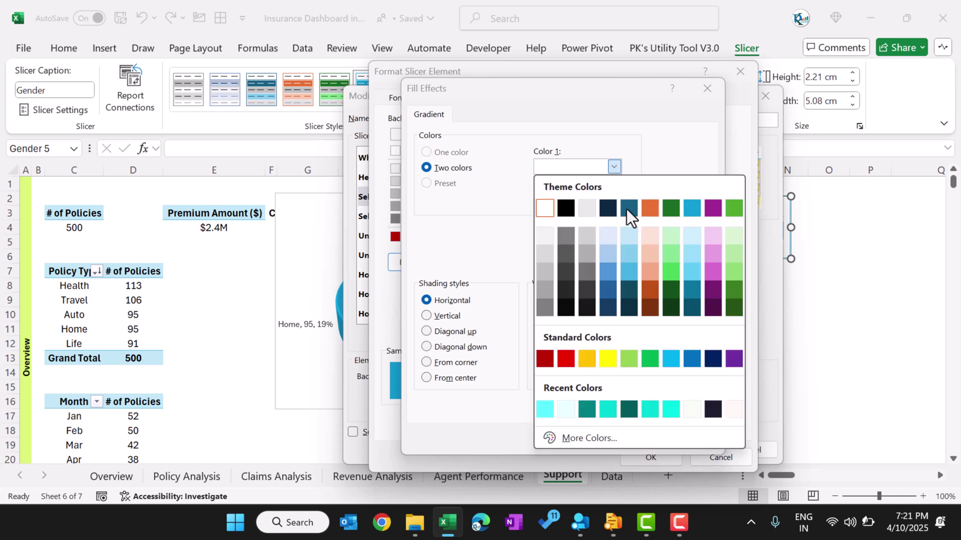
pyautogui.click(594, 439)
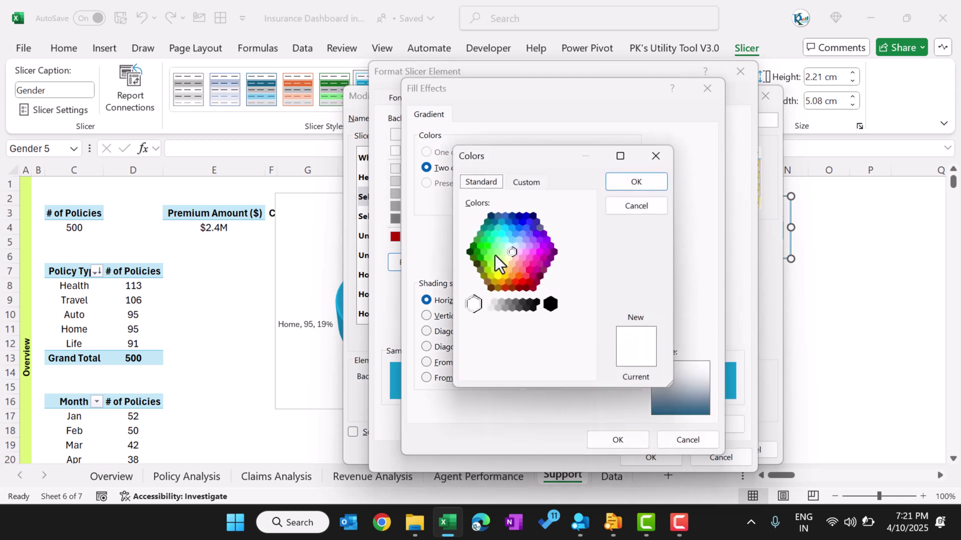
pyautogui.click(491, 227)
pyautogui.click(634, 182)
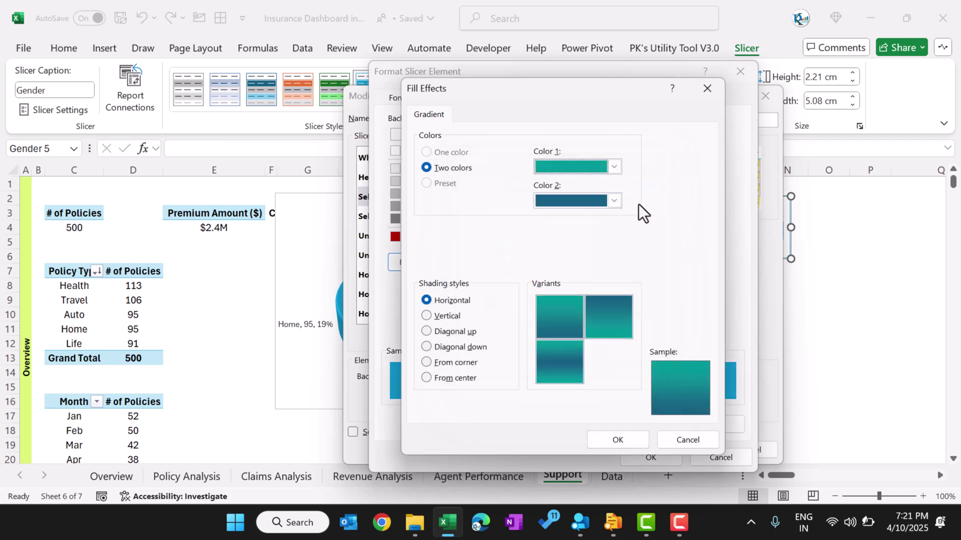
# Set Color 2 of the Selected Item with Data gradient to the custom dark teal #007774
pyautogui.click(613, 201)
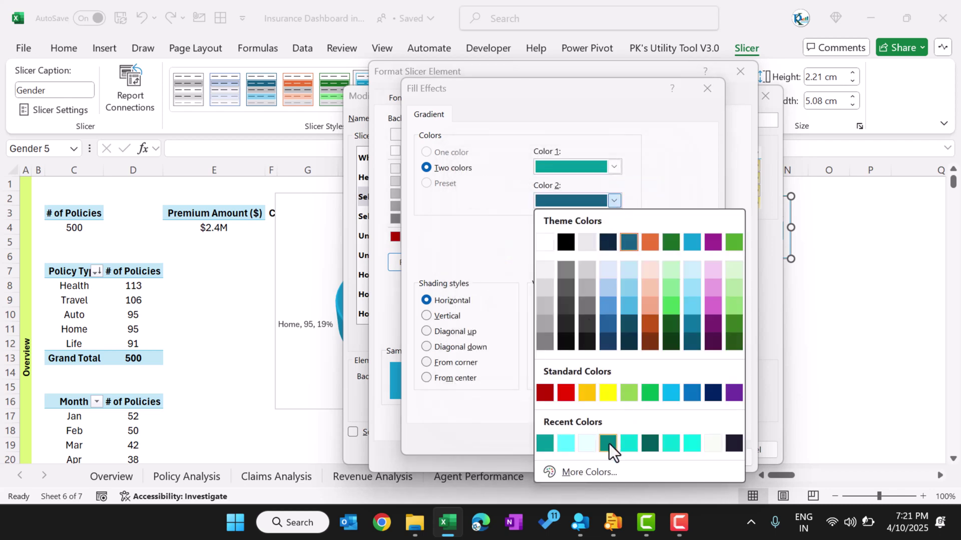
pyautogui.click(608, 444)
pyautogui.click(613, 202)
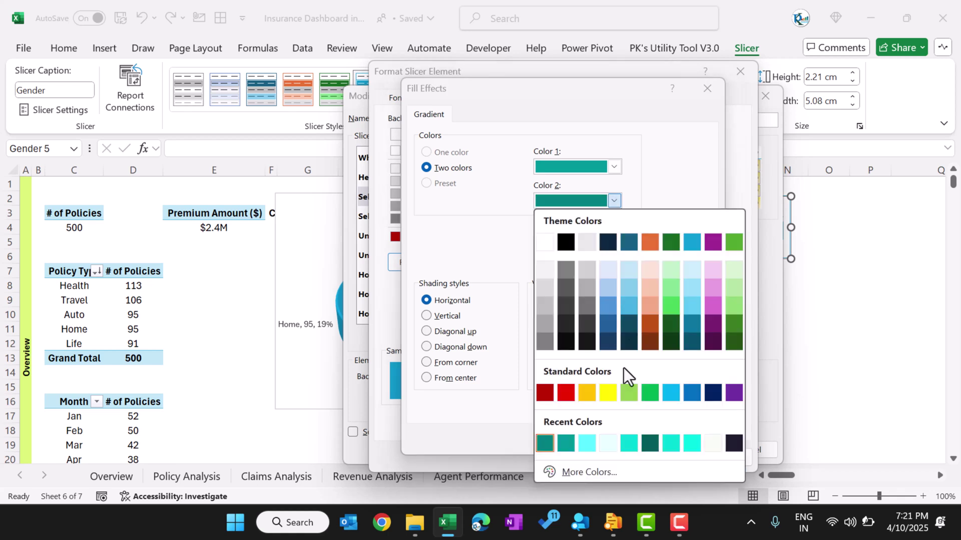
pyautogui.click(599, 476)
pyautogui.click(536, 185)
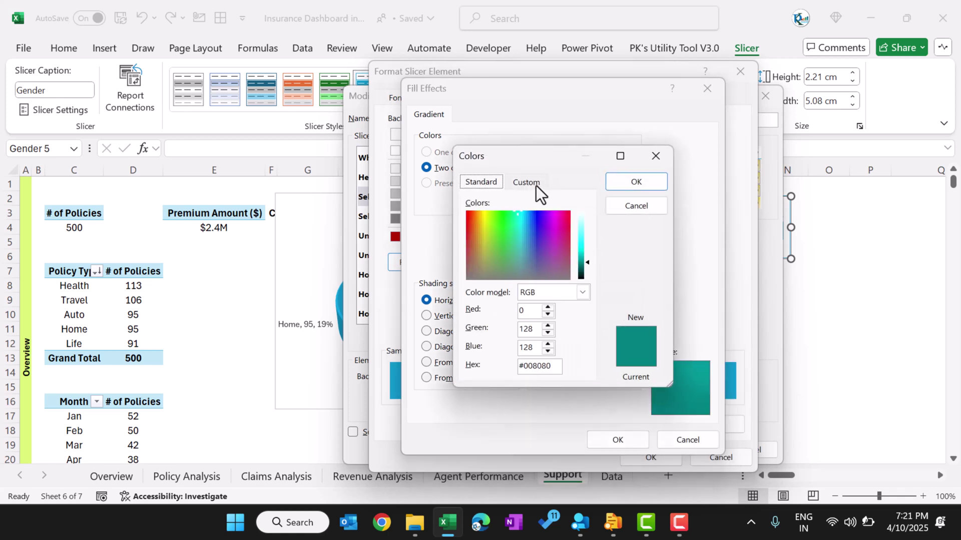
pyautogui.click(587, 265)
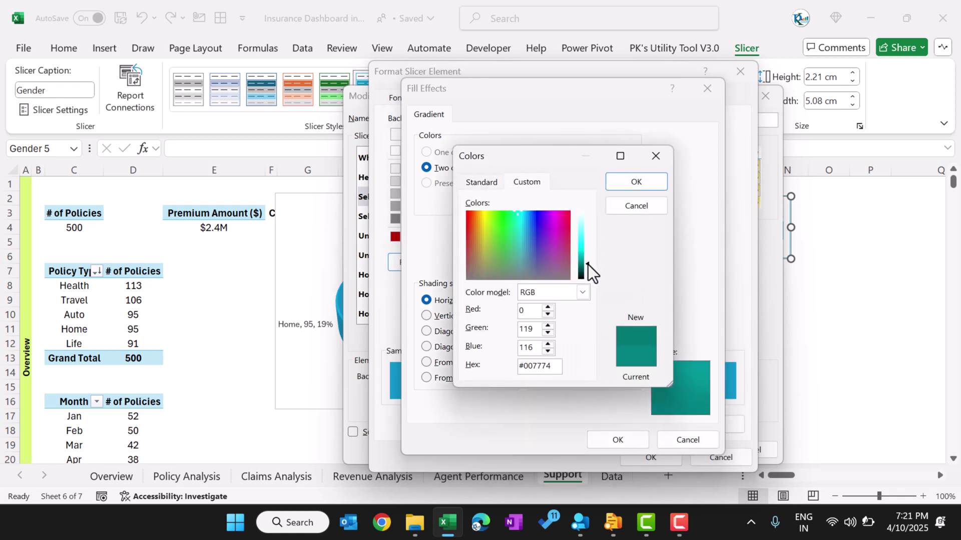
pyautogui.click(631, 182)
# Use the first horizontal gradient variant for the fill and save the modified slicer style
pyautogui.click(560, 323)
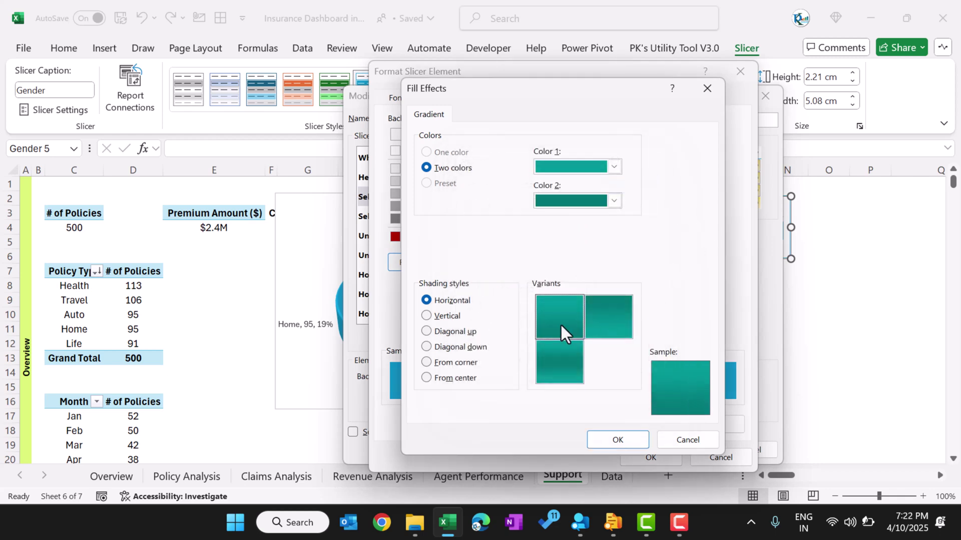
pyautogui.click(633, 439)
pyautogui.click(653, 459)
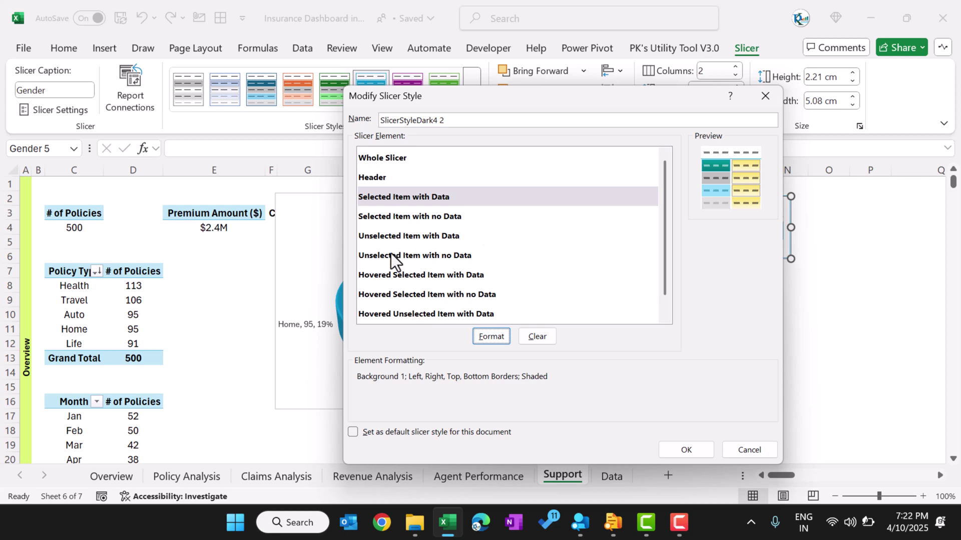
pyautogui.click(690, 450)
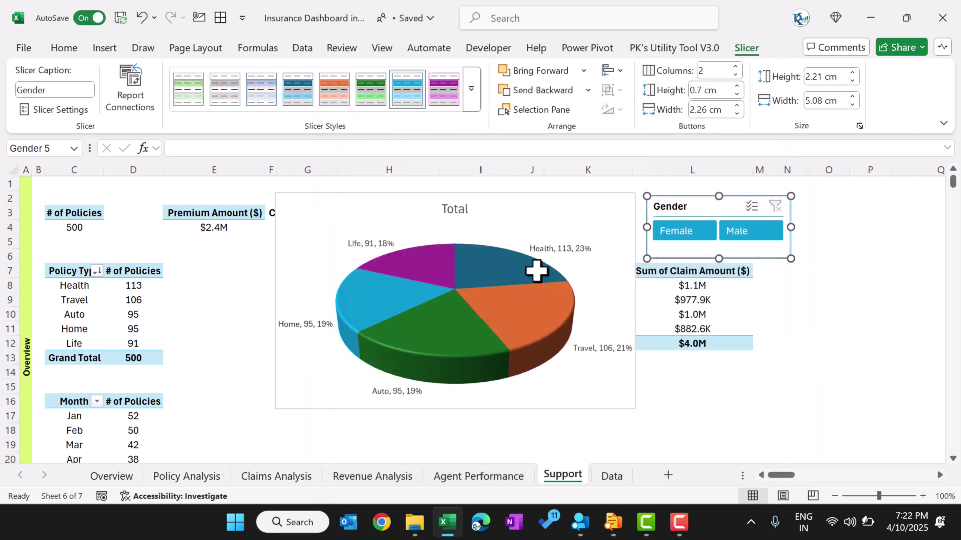
# Apply the third custom slicer style, the dark teal one, to the Gender slicer
pyautogui.click(471, 95)
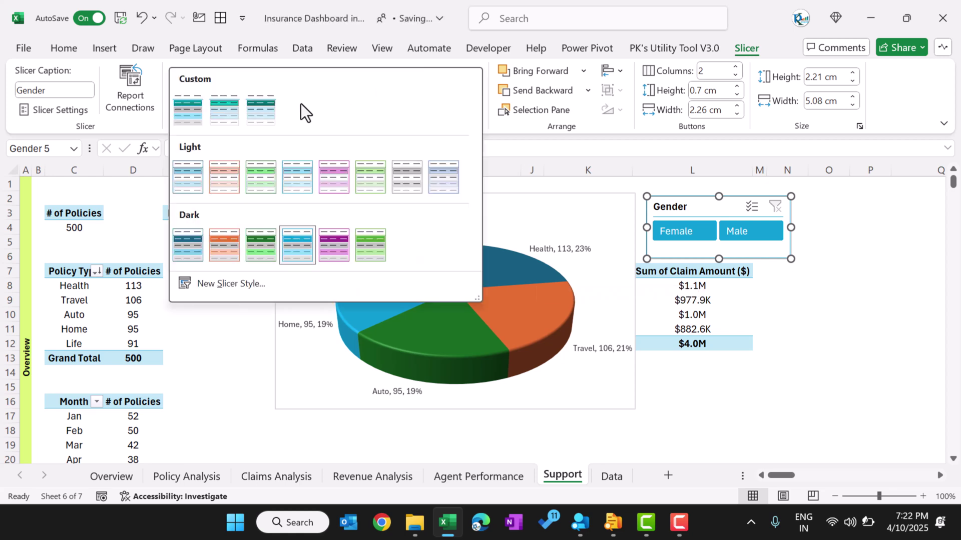
pyautogui.click(262, 112)
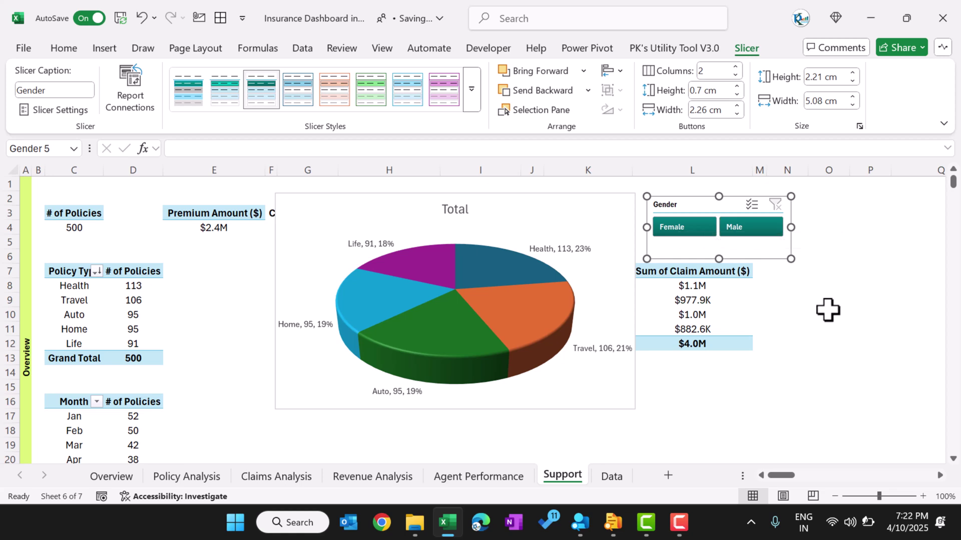
pyautogui.click(700, 300)
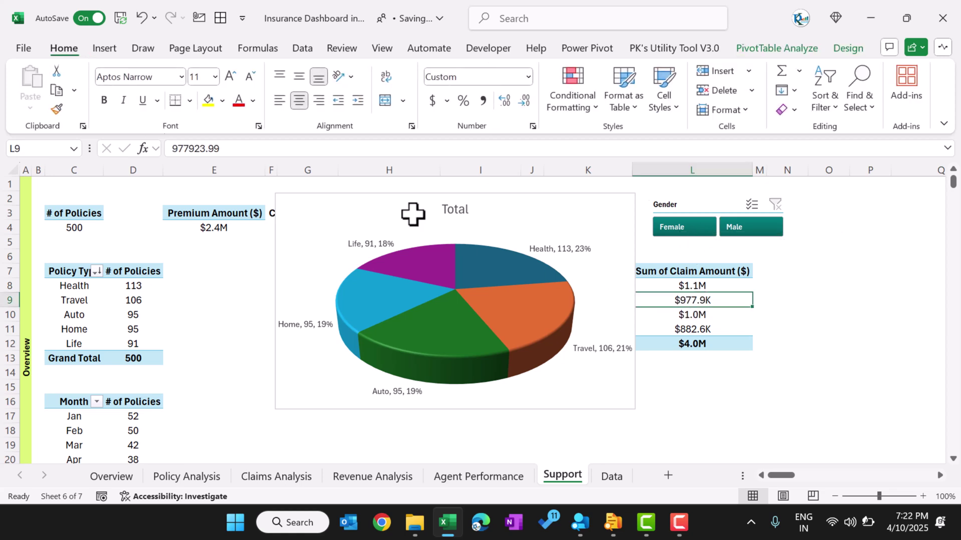
# Insert slicers for Policy Type, Claim Status, Region and Sales Agent from the Claim Amount PivotTable
pyautogui.click(107, 50)
pyautogui.click(697, 72)
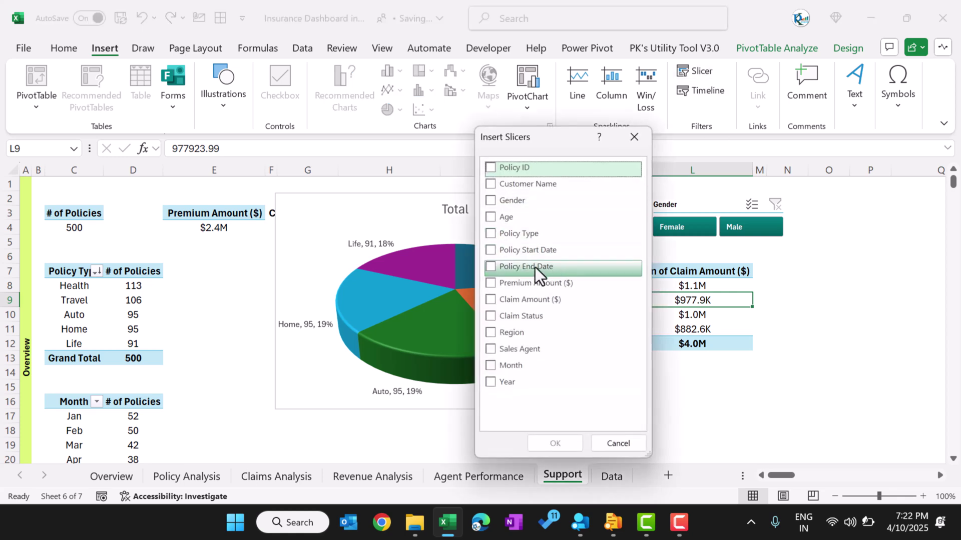
pyautogui.click(490, 233)
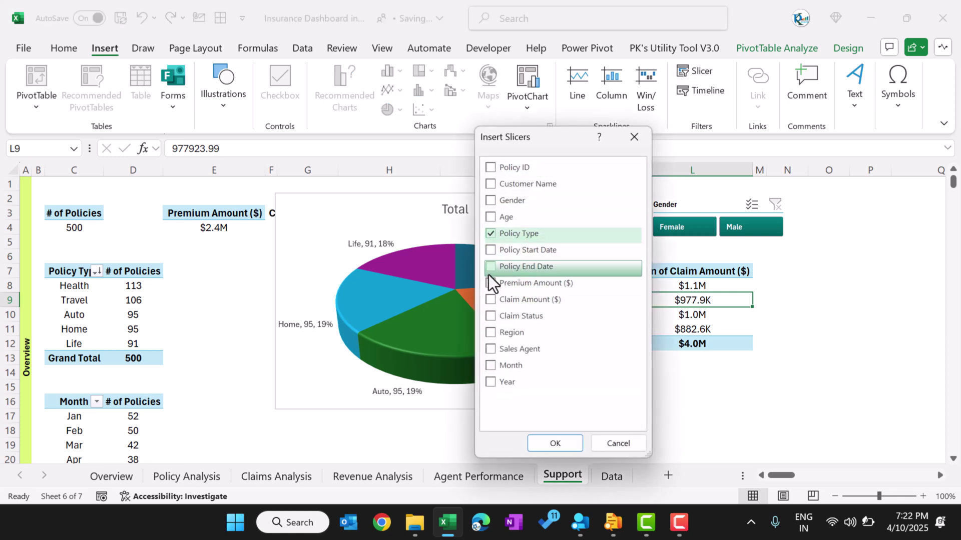
pyautogui.click(490, 316)
pyautogui.click(490, 333)
pyautogui.click(491, 350)
pyautogui.click(555, 438)
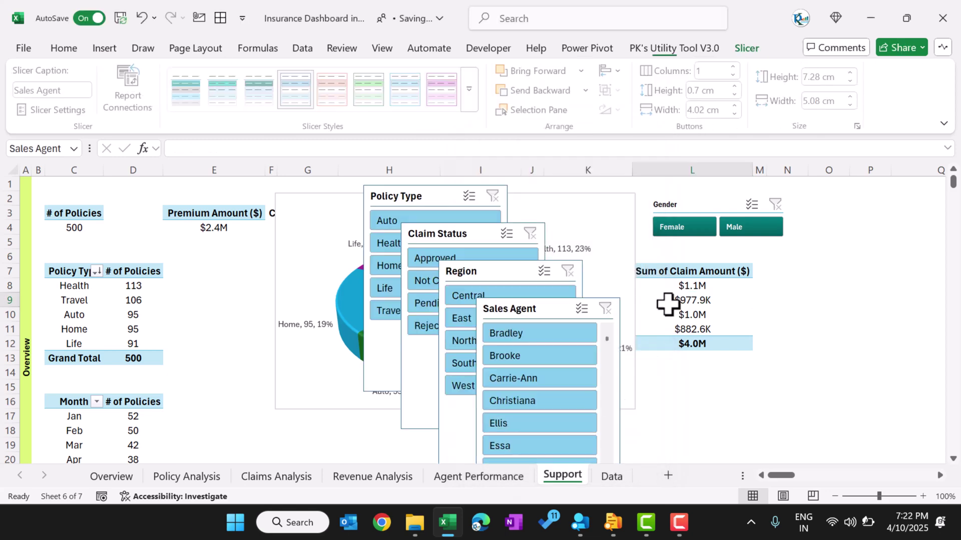
# Move the Sales Agent slicer below the Gender slicer and apply the dark teal custom style to all four new slicers
pyautogui.moveTo(549, 317); pyautogui.dragTo(753, 290)
pyautogui.keyDown('ctrl'); pyautogui.click(533, 280); pyautogui.keyUp('ctrl')
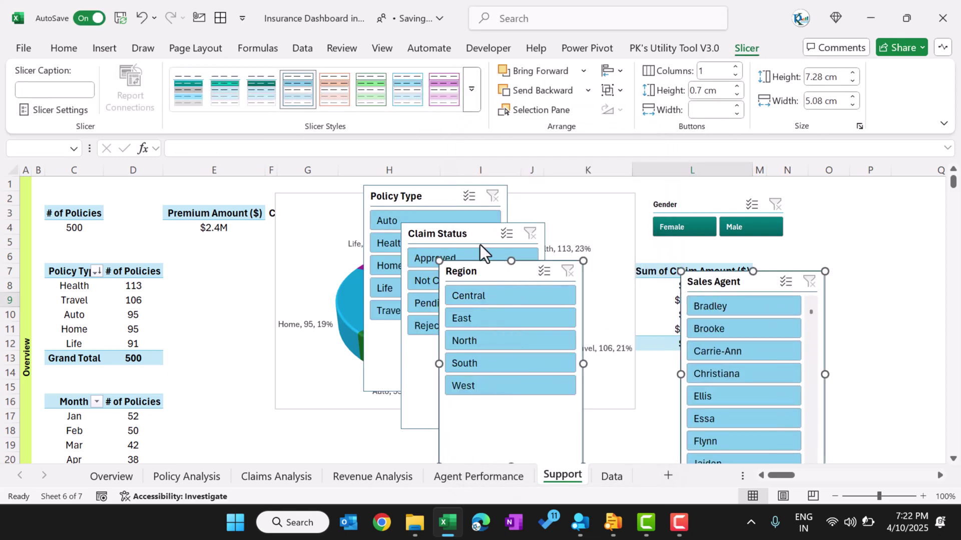
pyautogui.keyDown('ctrl'); pyautogui.click(482, 241); pyautogui.keyUp('ctrl')
pyautogui.keyDown('ctrl'); pyautogui.click(440, 195); pyautogui.keyUp('ctrl')
pyautogui.click(471, 90)
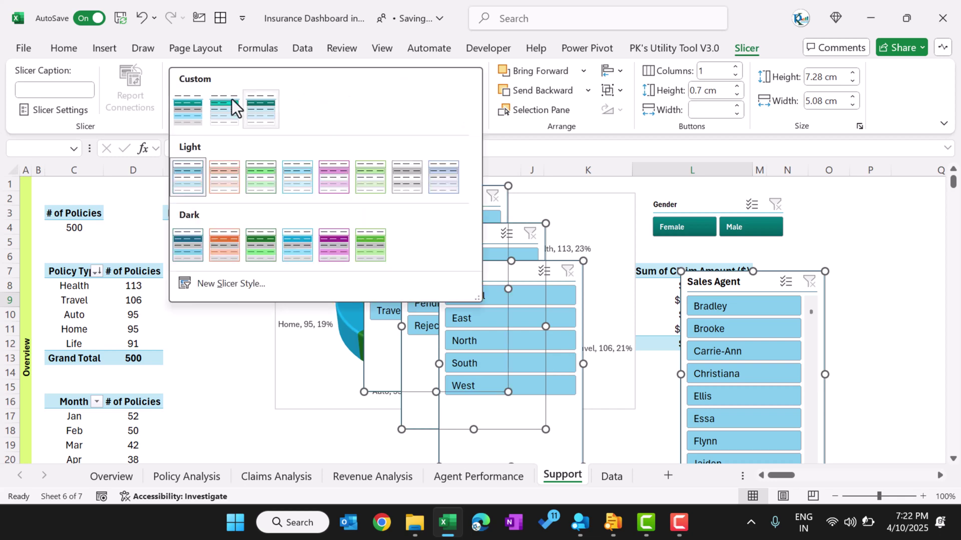
pyautogui.click(266, 107)
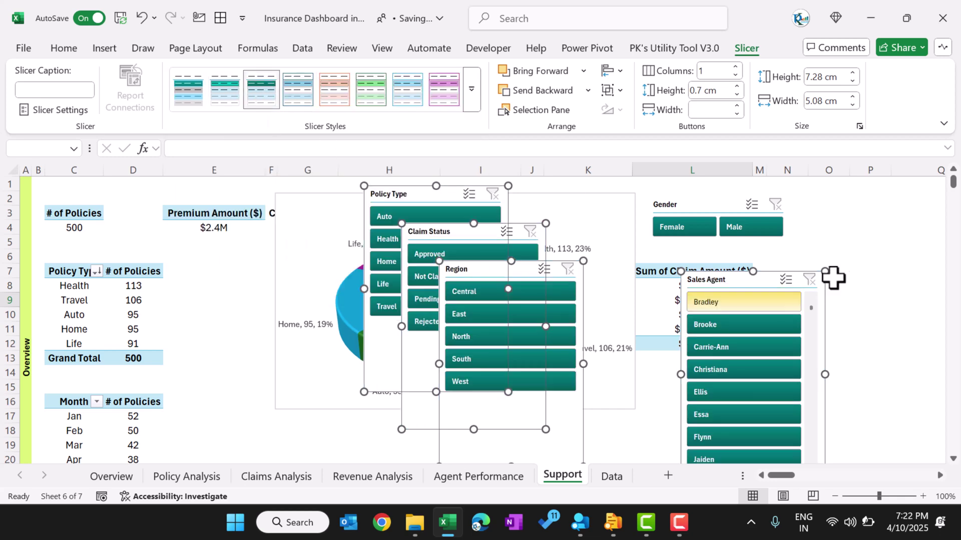
pyautogui.click(844, 245)
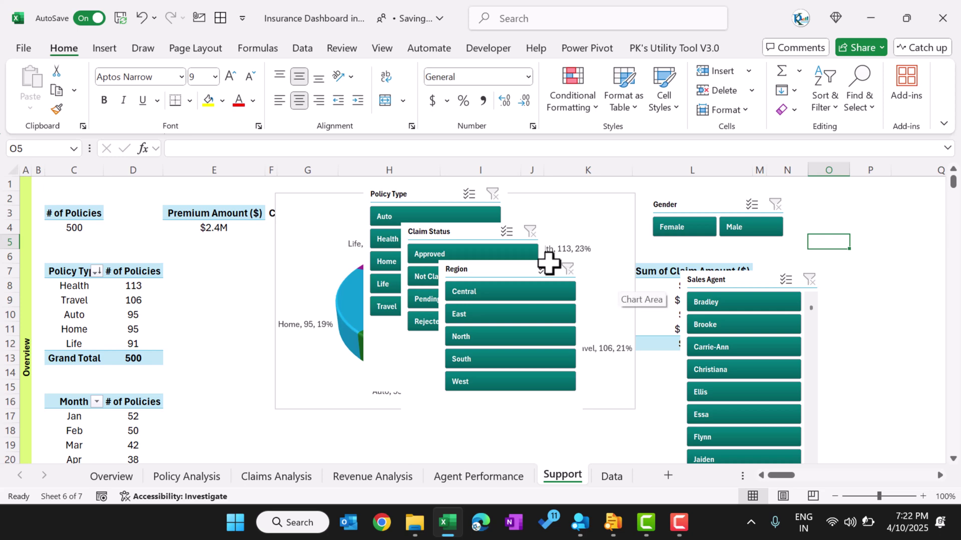